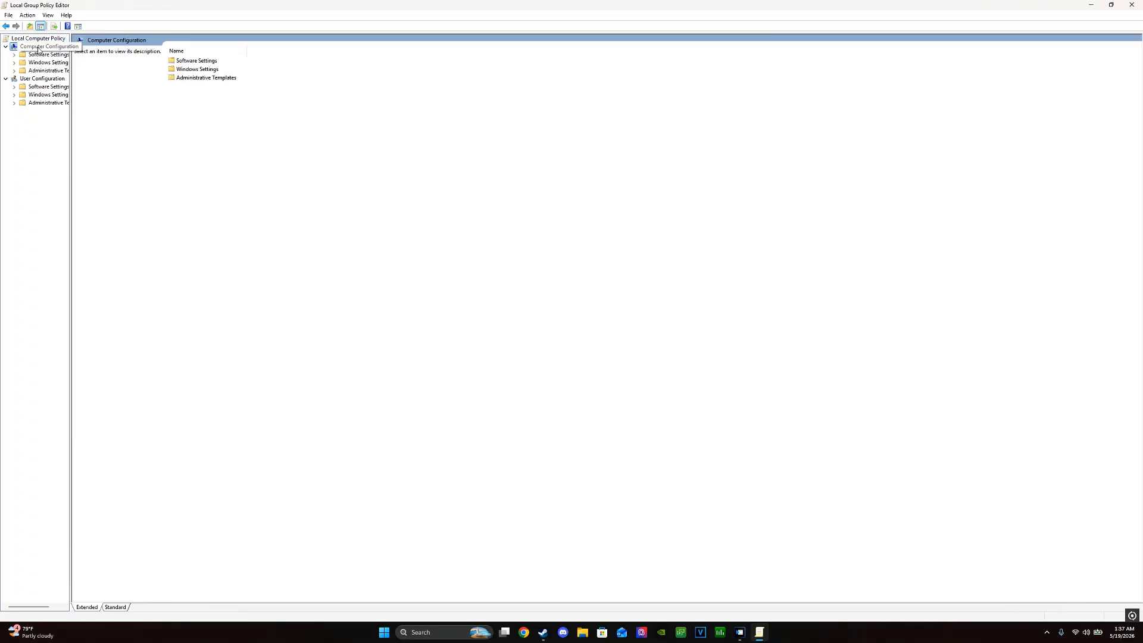
Step: Open the Windows Game Recording and Broadcasting folder under Computer Configuration > Administrative Templates > Windows Components
{"action": "double_click", "coordinate": [197, 70]}
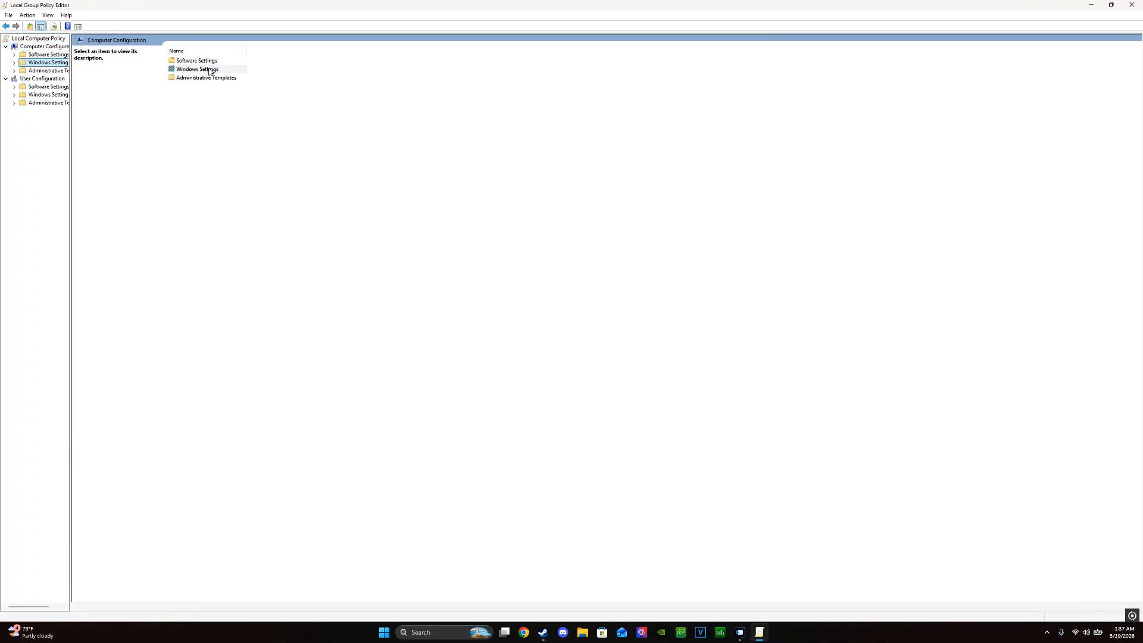
{"action": "left_click", "coordinate": [38, 70]}
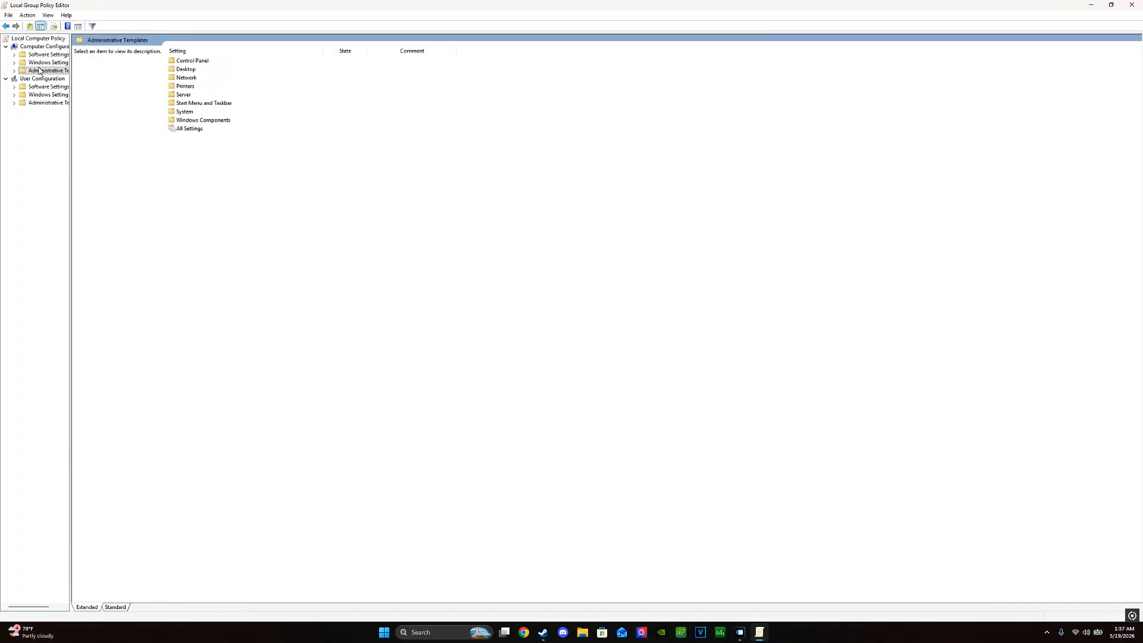
{"action": "double_click", "coordinate": [203, 120]}
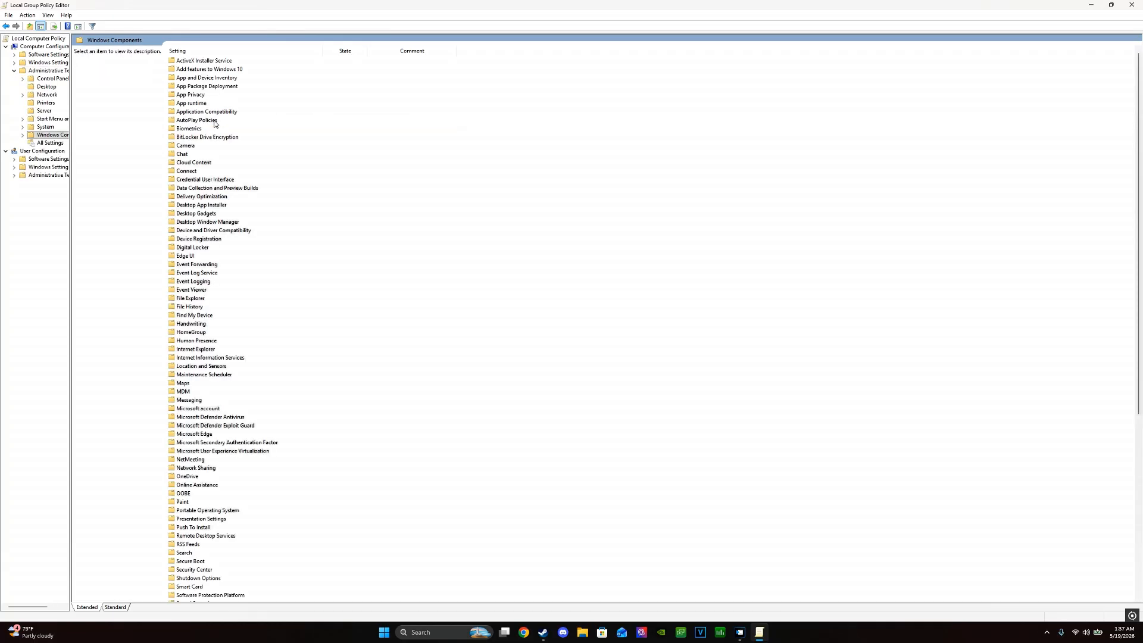
{"action": "scroll", "coordinate": [233, 172], "scroll_direction": "down", "scroll_amount": 11}
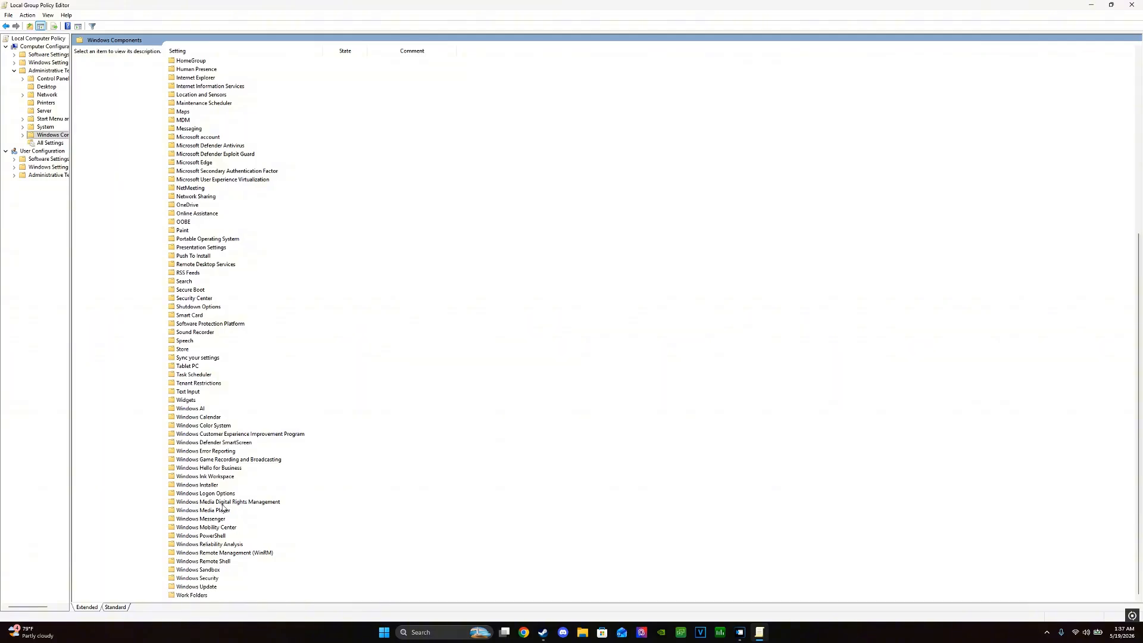
{"action": "left_click", "coordinate": [220, 461]}
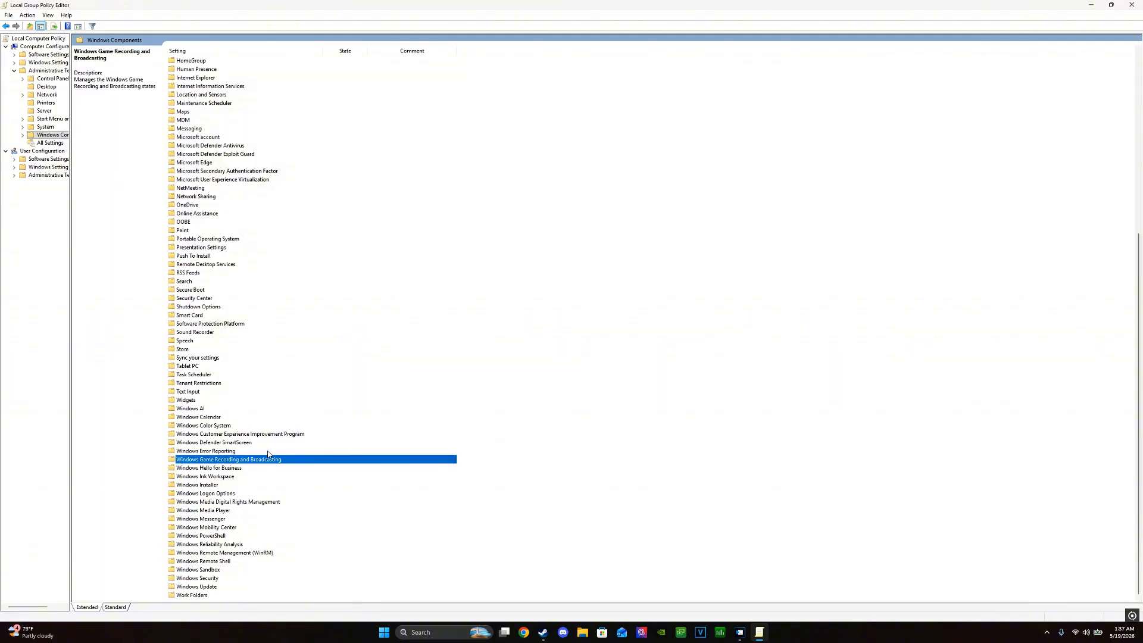
{"action": "double_click", "coordinate": [249, 461]}
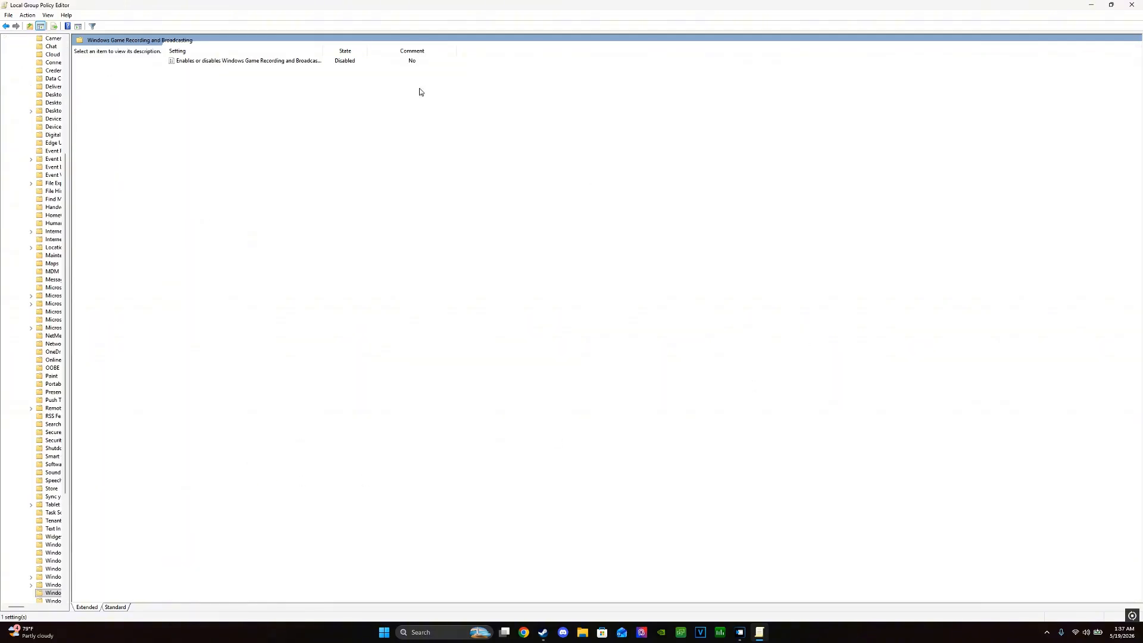
Step: Set the "Enables or disables Windows Game Recording and Broadcasting" policy to Disabled, widen the console tree, and close the policy editor
{"action": "double_click", "coordinate": [294, 61]}
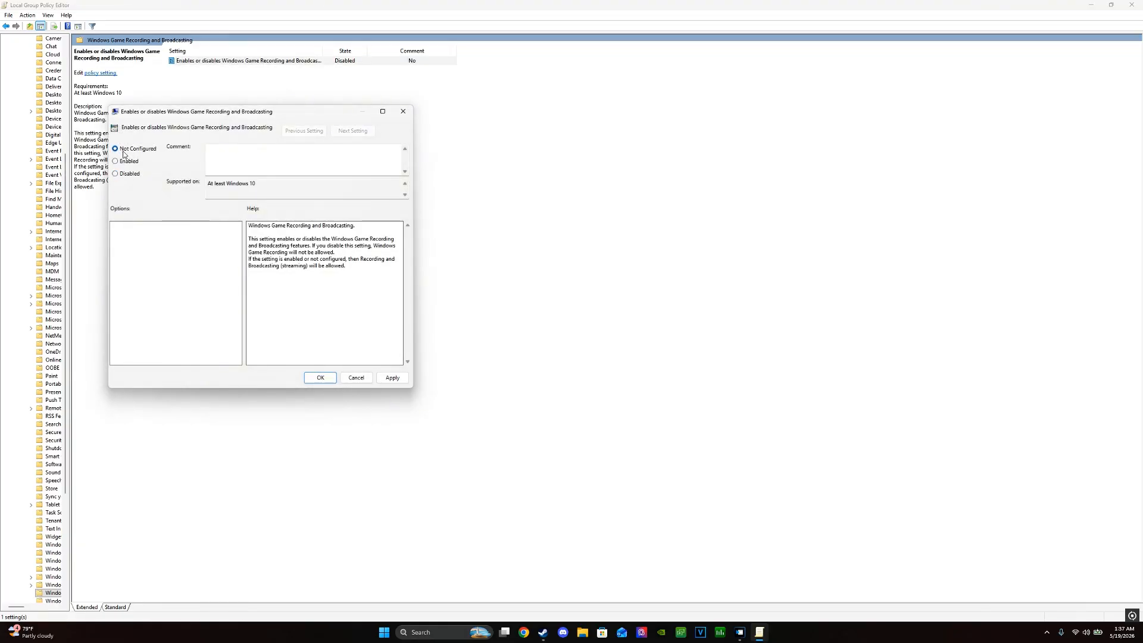
{"action": "left_click", "coordinate": [318, 378]}
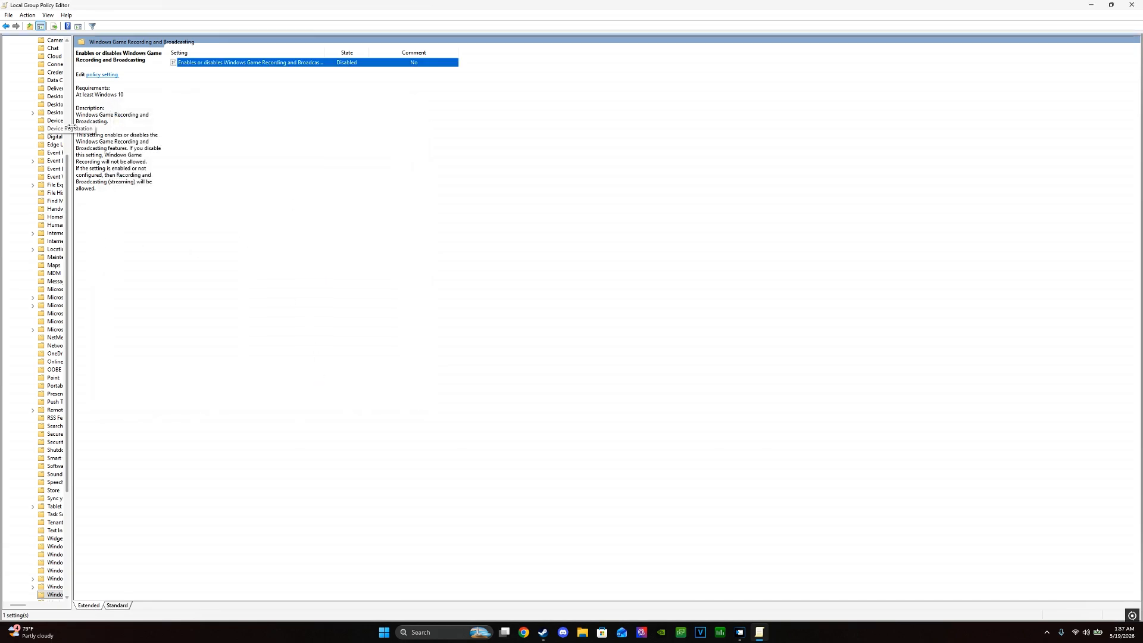
{"action": "left_click_drag", "start_coordinate": [72, 252], "coordinate": [289, 251]}
{"action": "left_click", "coordinate": [1132, 4]}
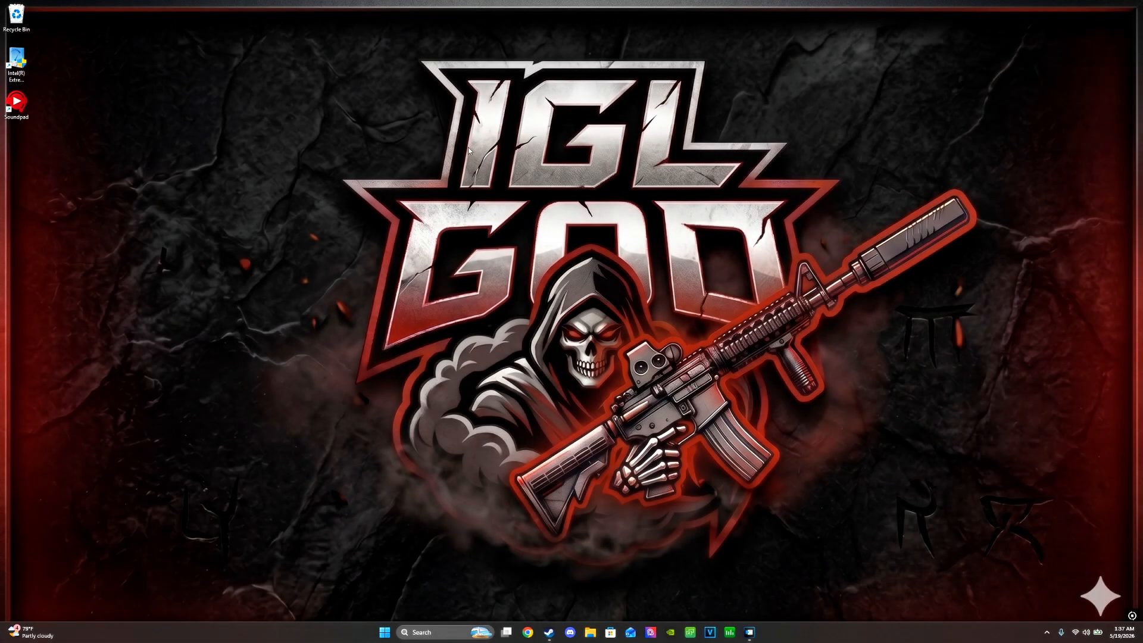
Step: Search Windows for "services" and run the Services console as administrator
{"action": "left_click", "coordinate": [473, 628]}
{"action": "type", "text": "services"}
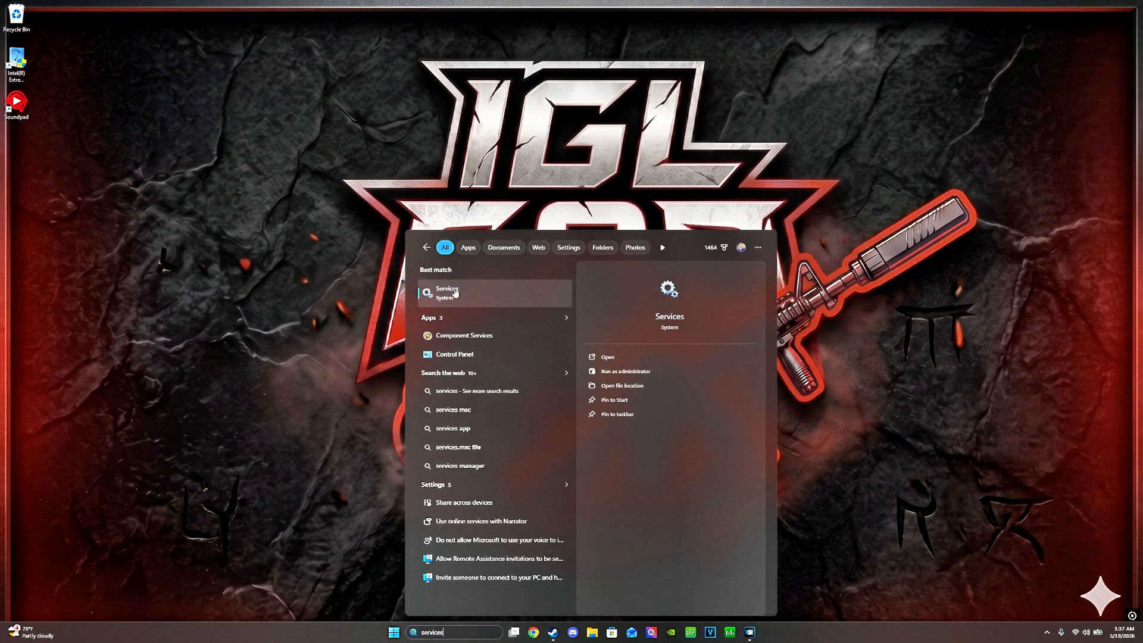
{"action": "left_click", "coordinate": [625, 371]}
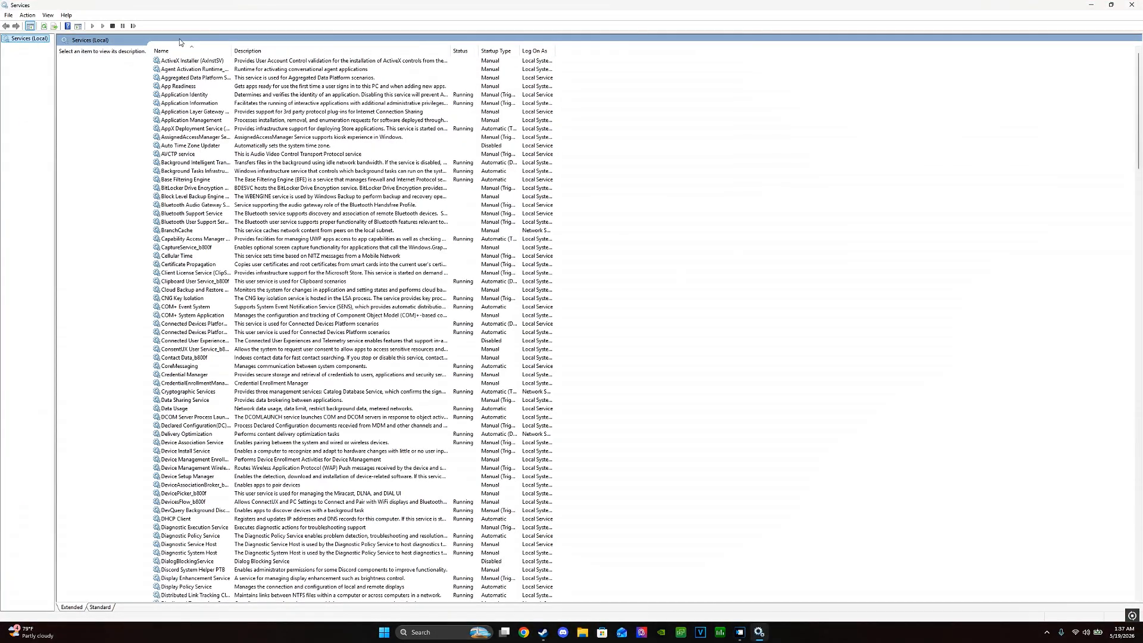
Step: Reverse the service list's name sorting, find the SysMain service, and open its properties
{"action": "left_click", "coordinate": [192, 51]}
{"action": "scroll", "coordinate": [196, 300], "scroll_direction": "down", "scroll_amount": 6}
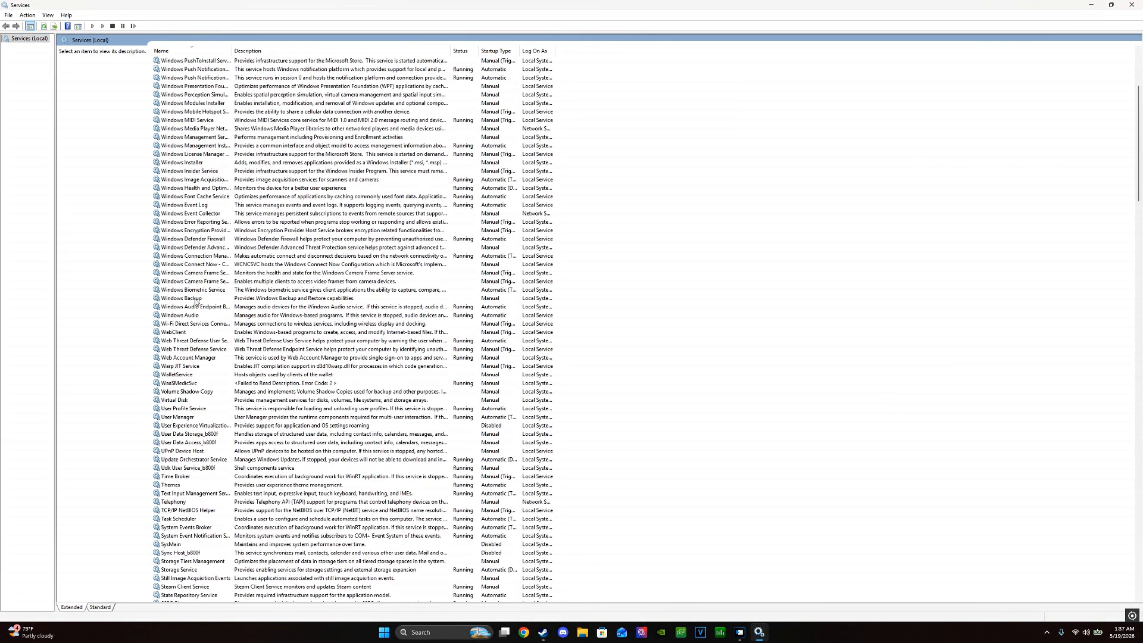
{"action": "scroll", "coordinate": [195, 301], "scroll_direction": "down", "scroll_amount": 7}
{"action": "left_click", "coordinate": [183, 368]}
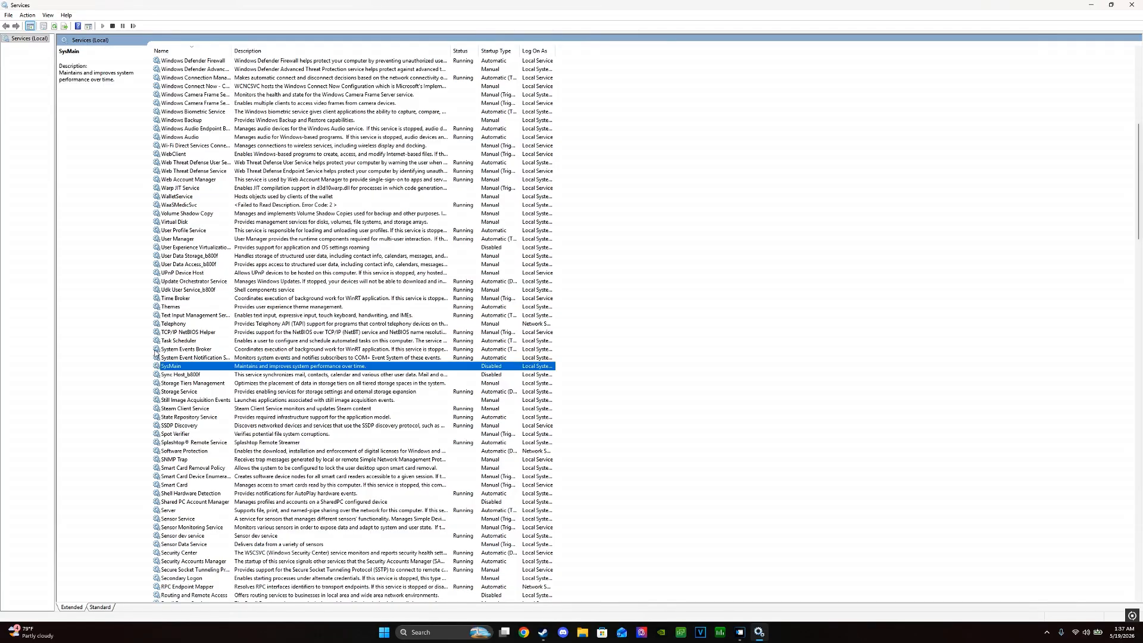
{"action": "right_click", "coordinate": [189, 370]}
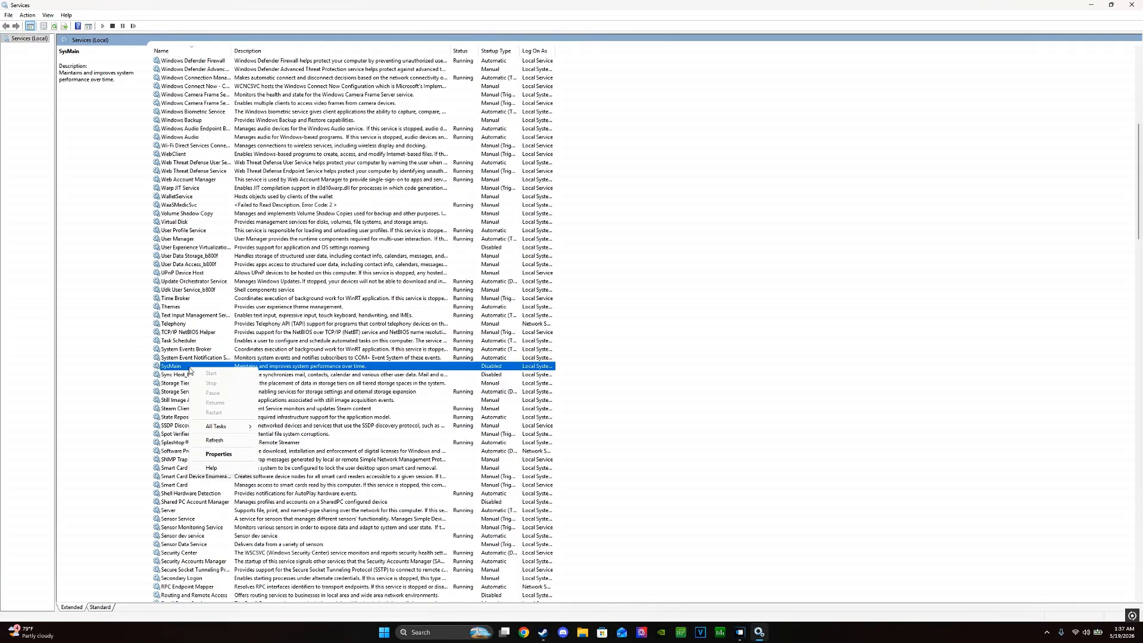
{"action": "left_click", "coordinate": [219, 454]}
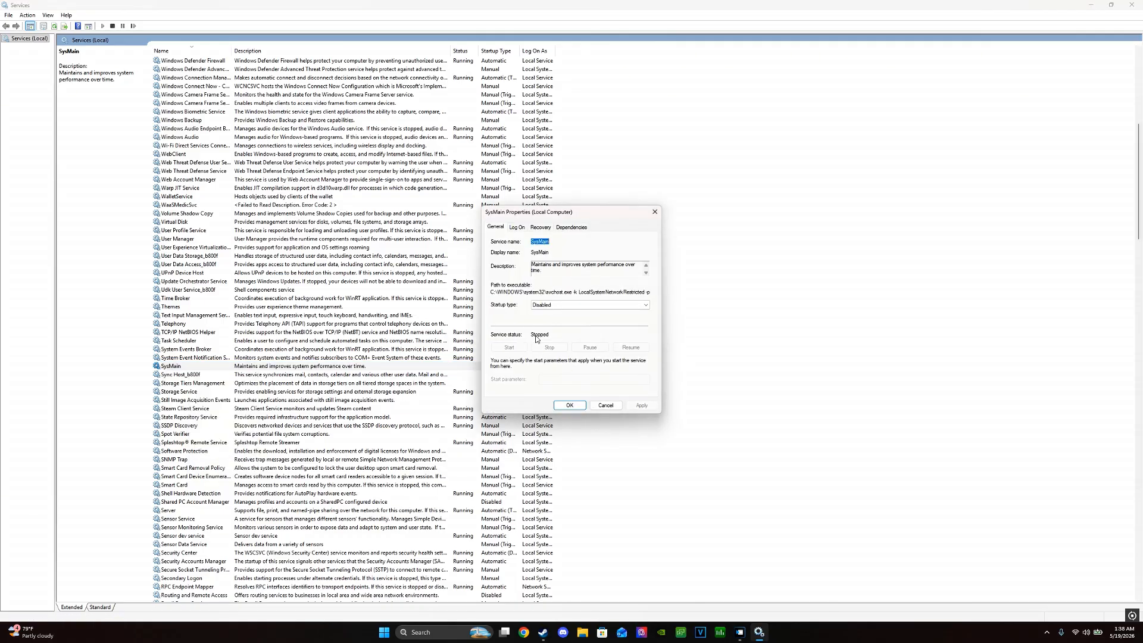
Step: Set SysMain's startup type to Disabled, apply the change, and close the Services console
{"action": "left_click", "coordinate": [556, 305]}
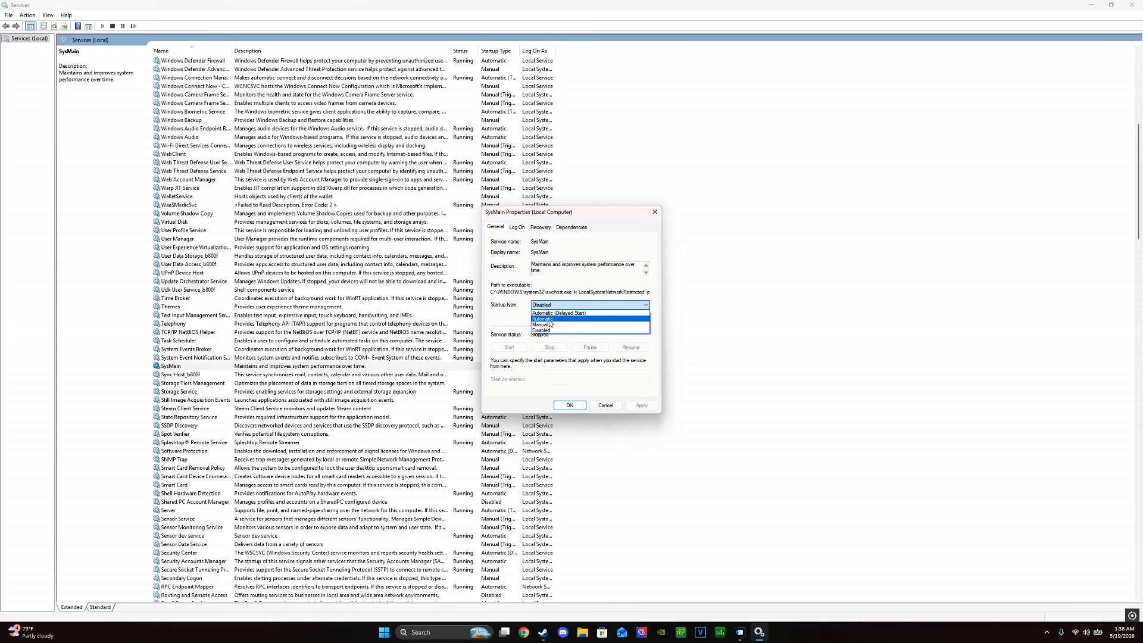
{"action": "left_click", "coordinate": [550, 320]}
{"action": "left_click", "coordinate": [554, 311]}
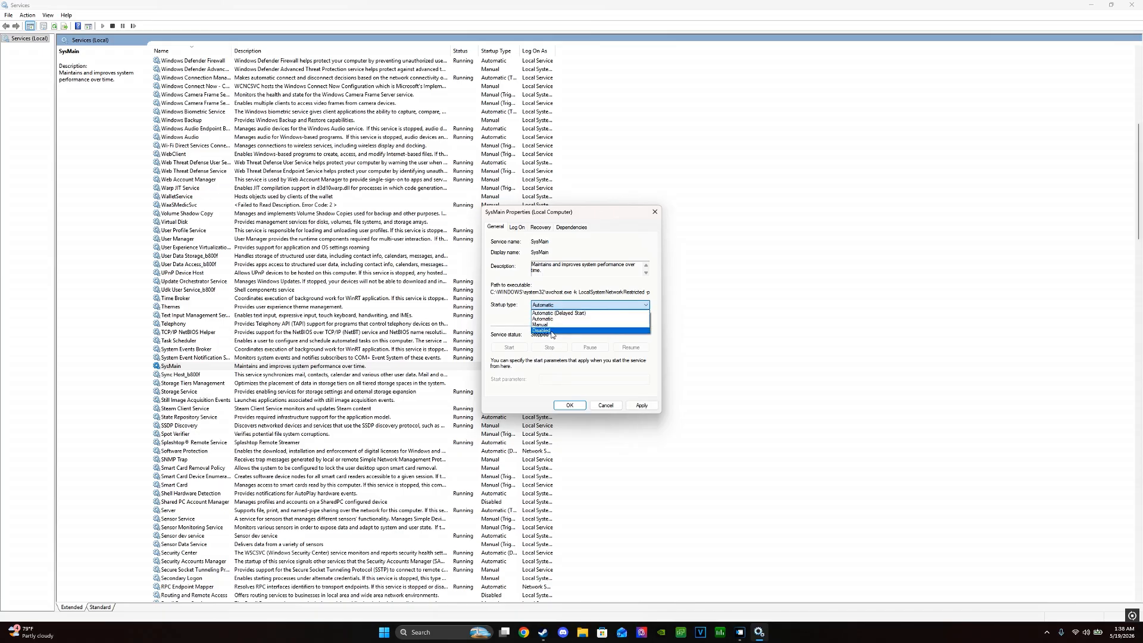
{"action": "left_click", "coordinate": [553, 335]}
{"action": "left_click", "coordinate": [654, 409]}
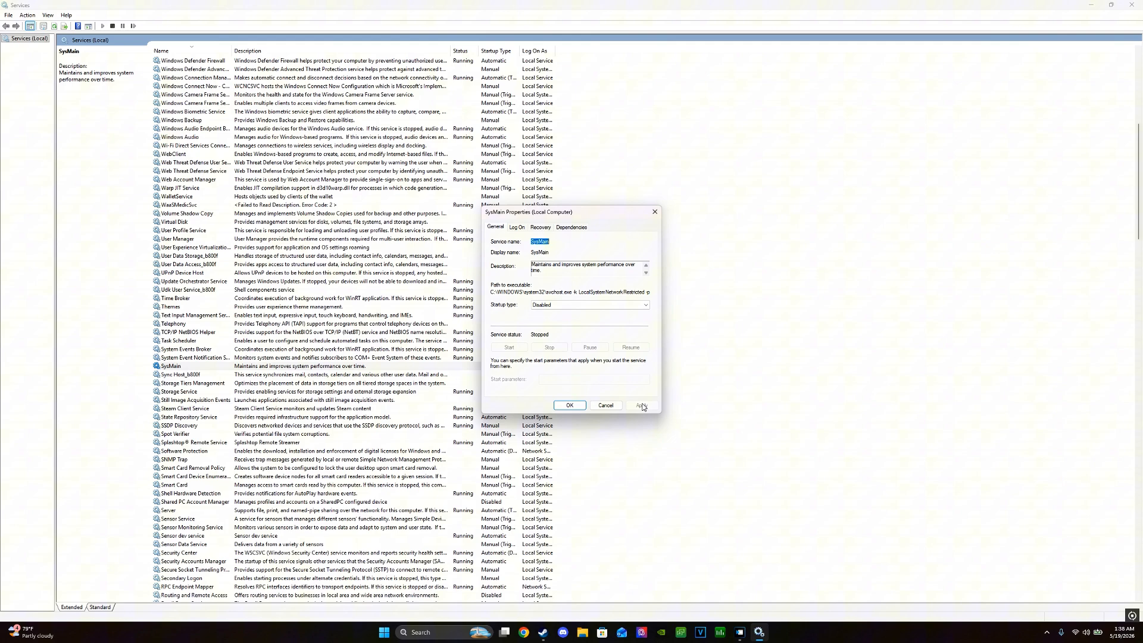
{"action": "left_click", "coordinate": [569, 407]}
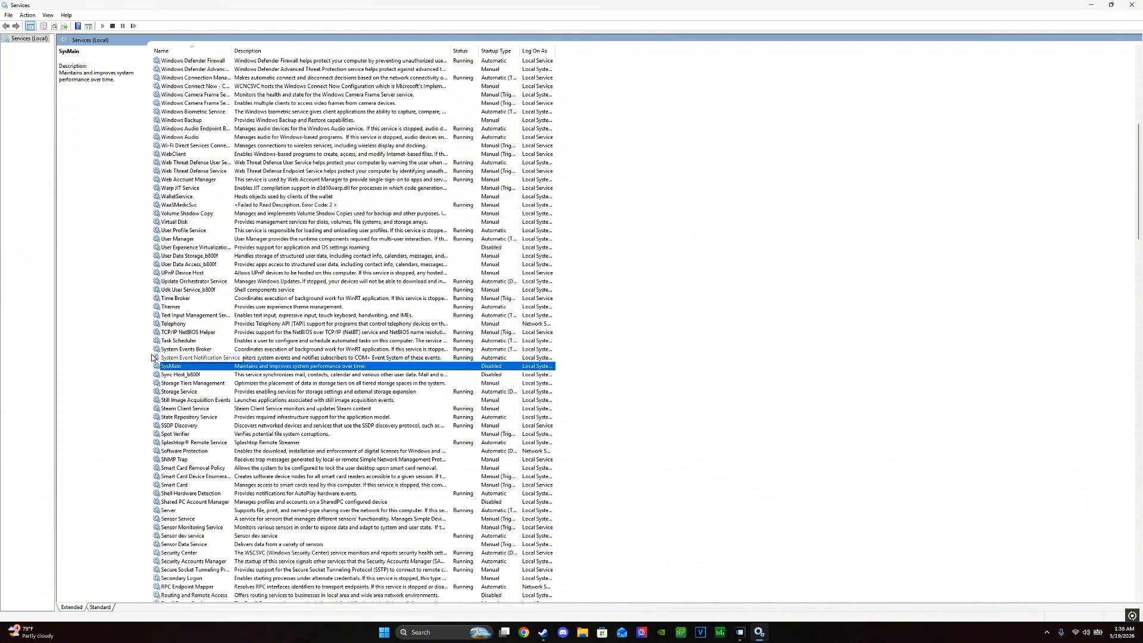
{"action": "left_click", "coordinate": [1133, 5]}
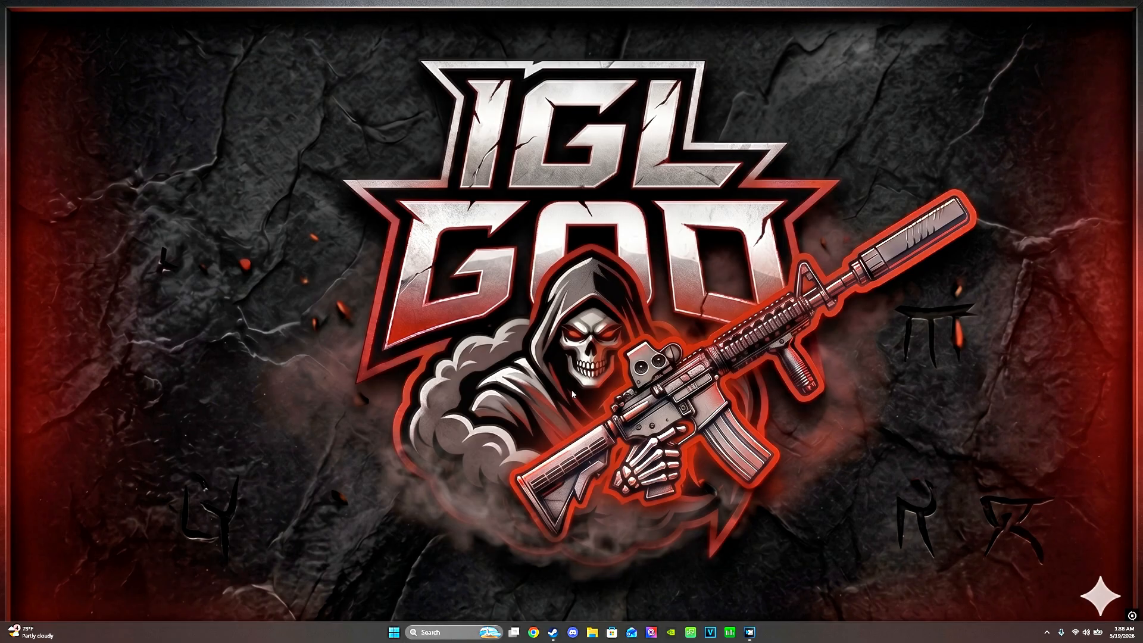
Step: Exit Steam and the pink-icon background app that are running in the system tray
{"action": "left_click", "coordinate": [1047, 632]}
{"action": "right_click", "coordinate": [1023, 608]}
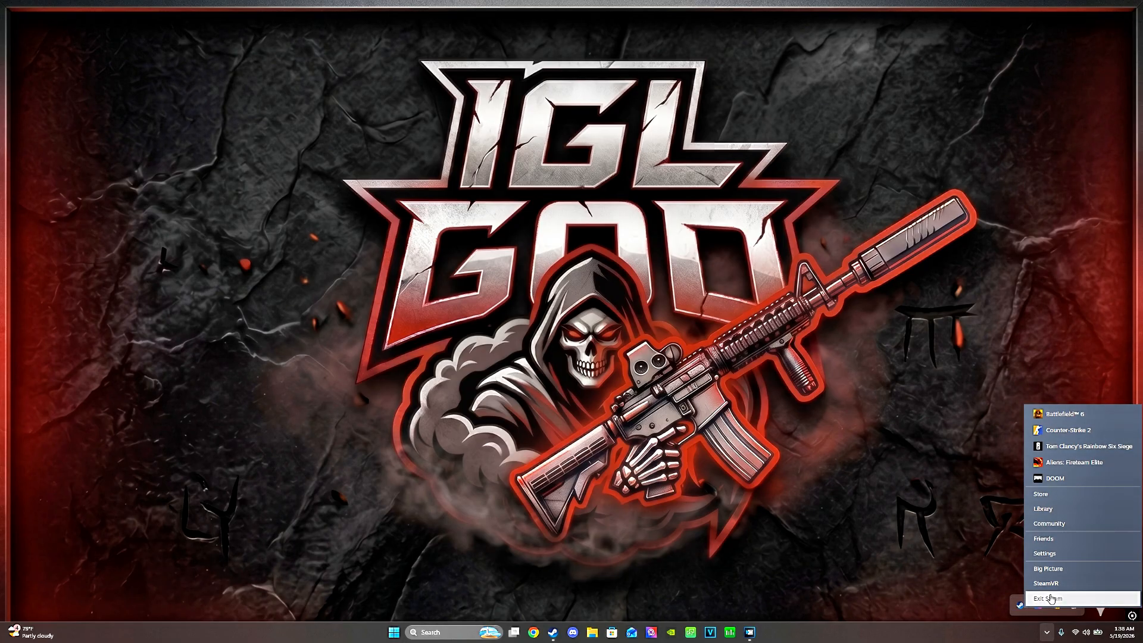
{"action": "left_click", "coordinate": [1048, 599]}
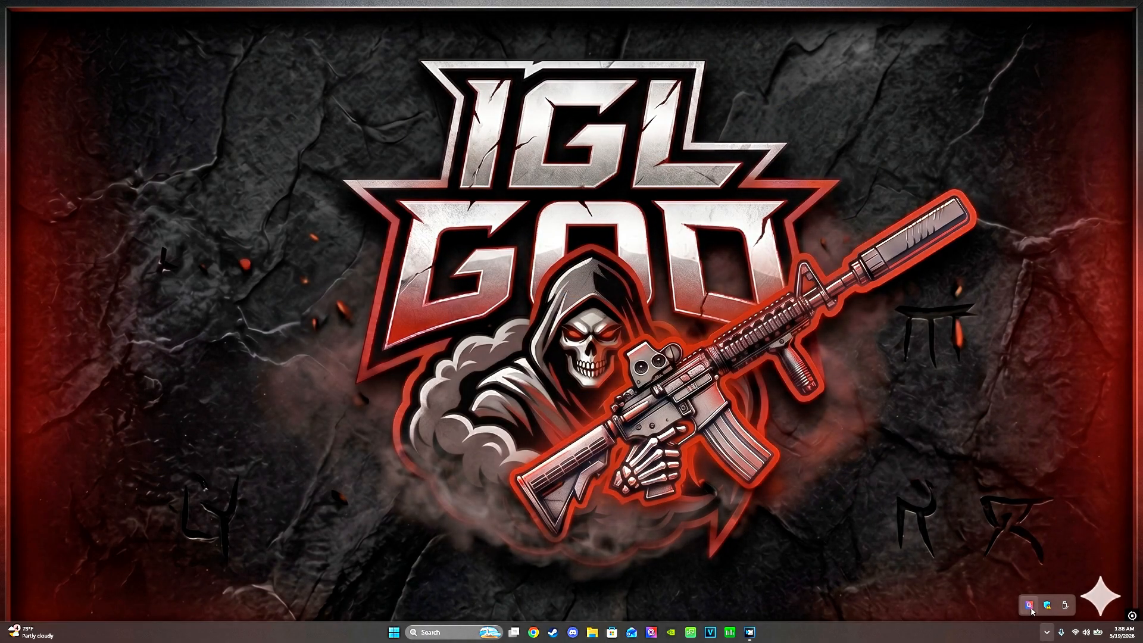
{"action": "right_click", "coordinate": [1028, 606]}
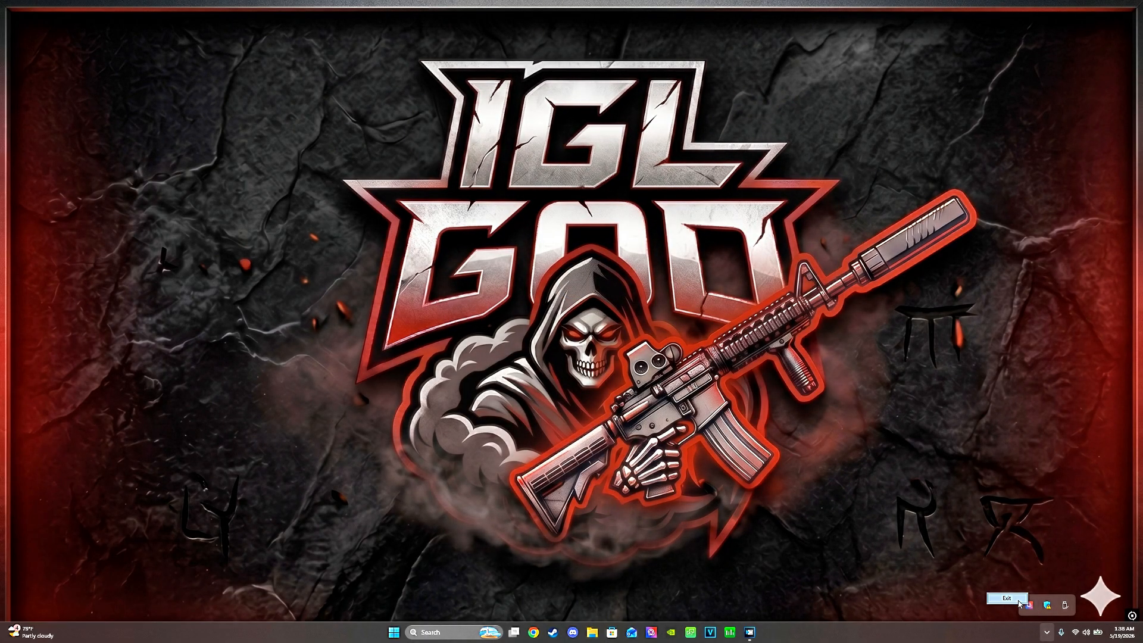
{"action": "left_click", "coordinate": [1017, 601]}
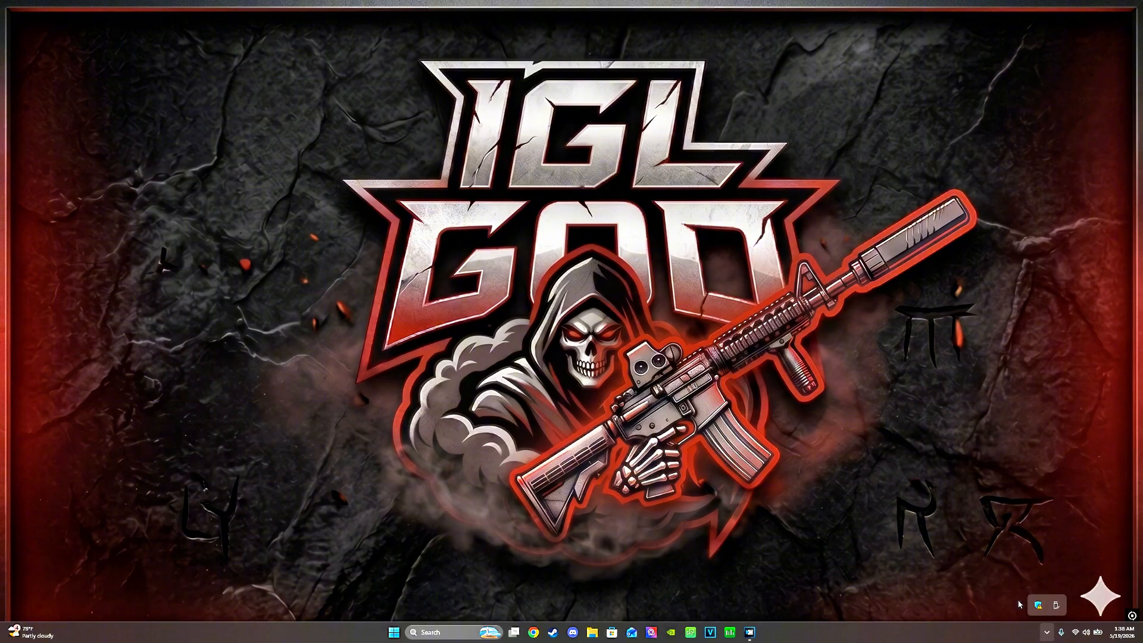
{"action": "left_click", "coordinate": [674, 509]}
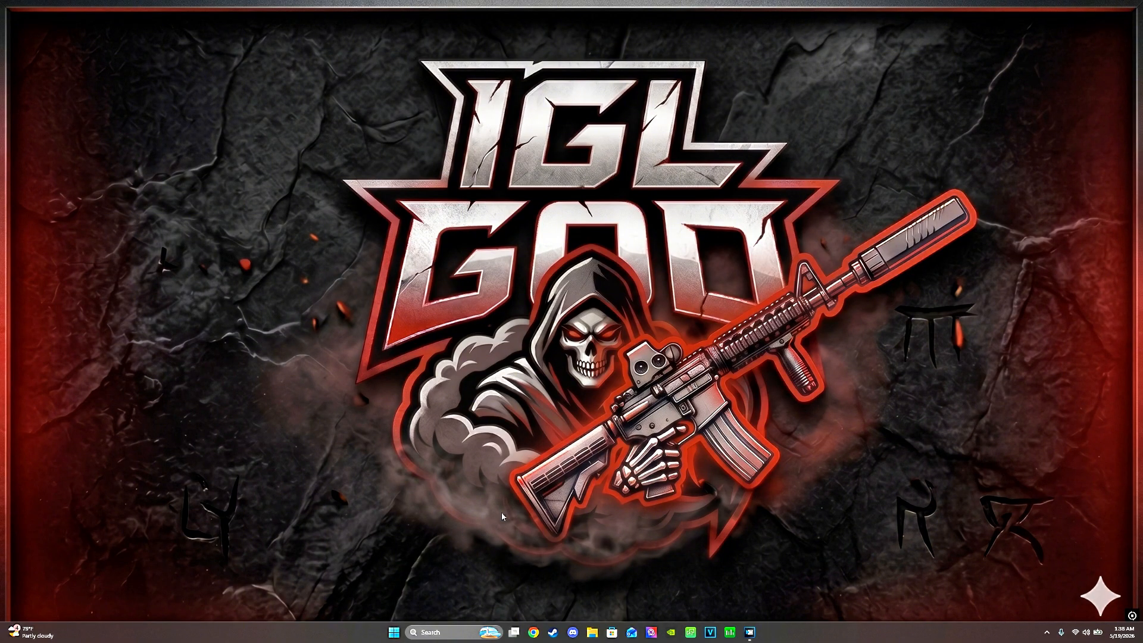
Step: Open Device Manager, expand Audio inputs and outputs and Audio Processing Objects (APOs), and maximize the window
{"action": "left_click", "coordinate": [455, 632]}
{"action": "type", "text": "device Manager"}
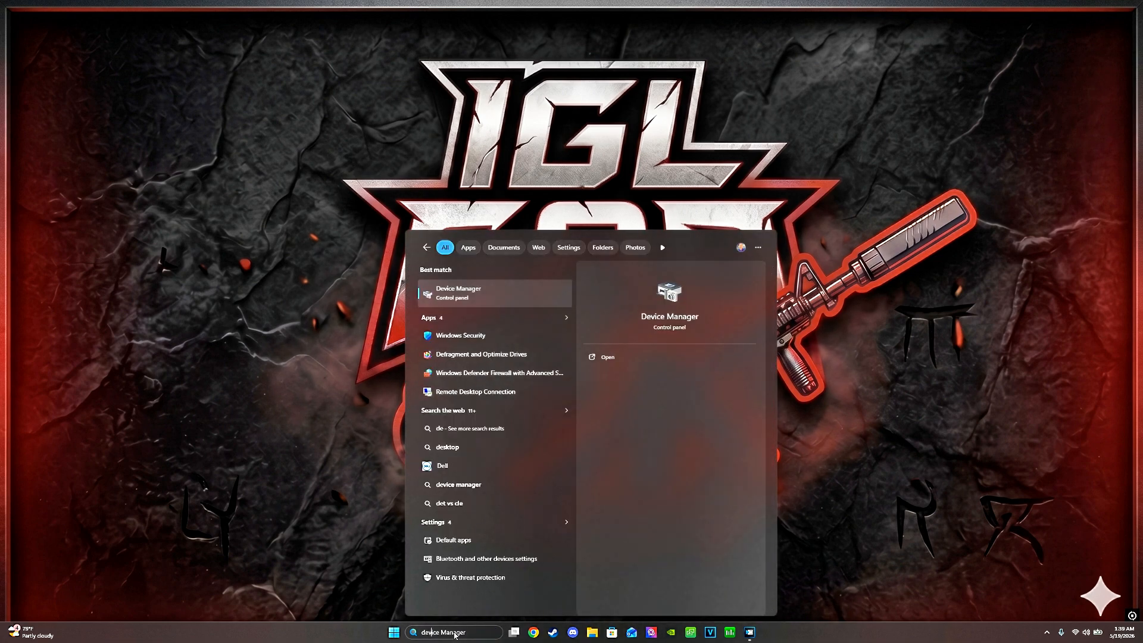
{"action": "left_click", "coordinate": [485, 291]}
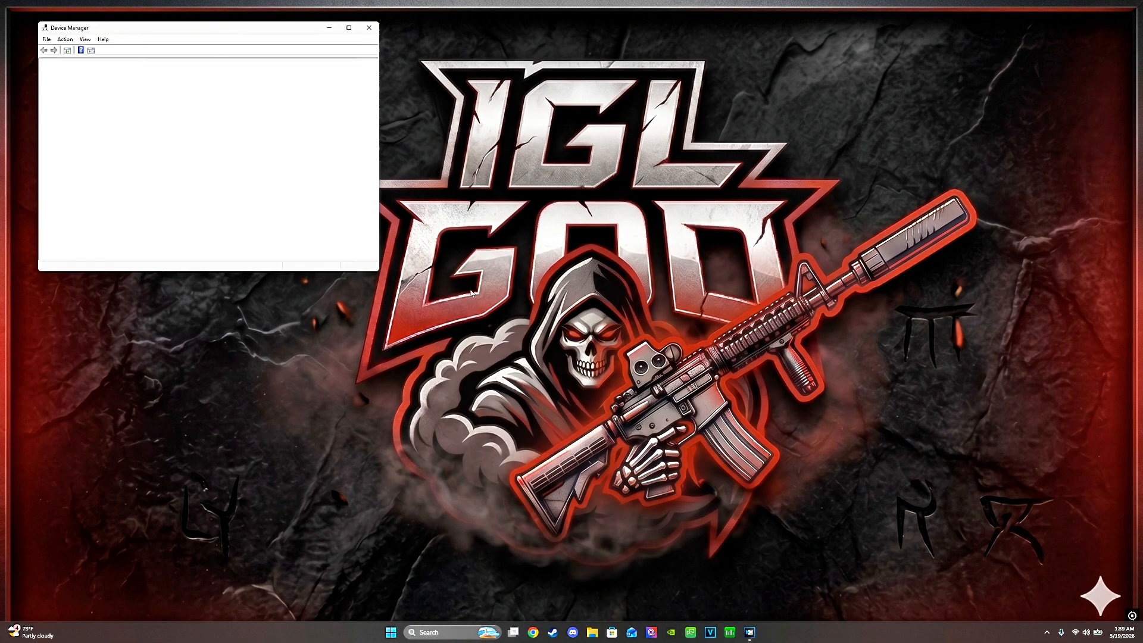
{"action": "left_click", "coordinate": [50, 69]}
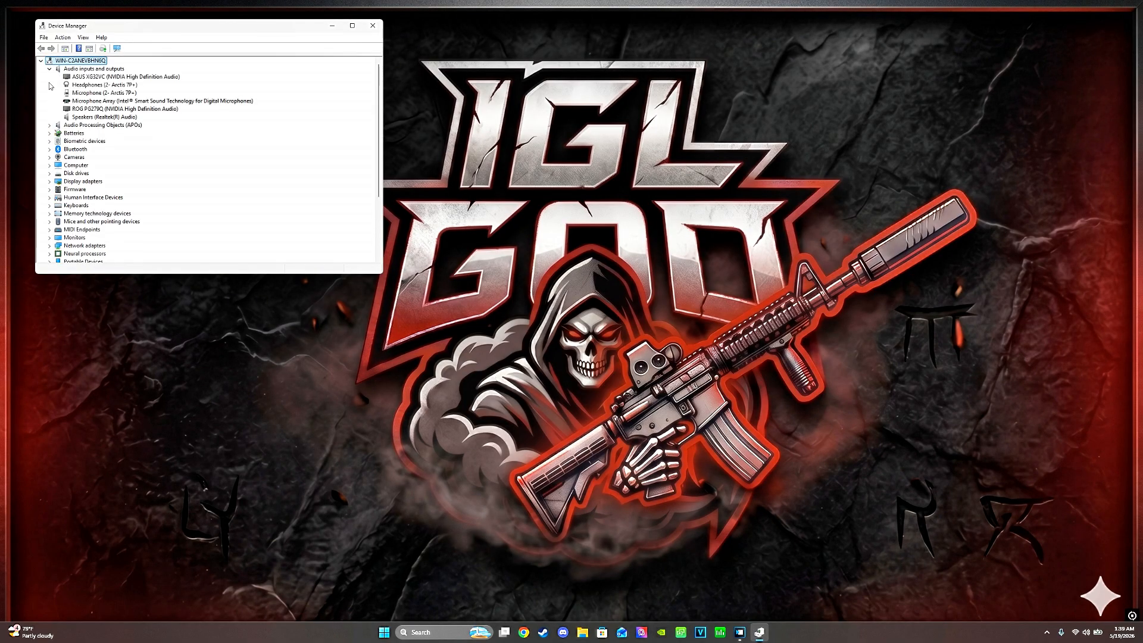
{"action": "left_click", "coordinate": [50, 125]}
{"action": "left_click", "coordinate": [352, 25]}
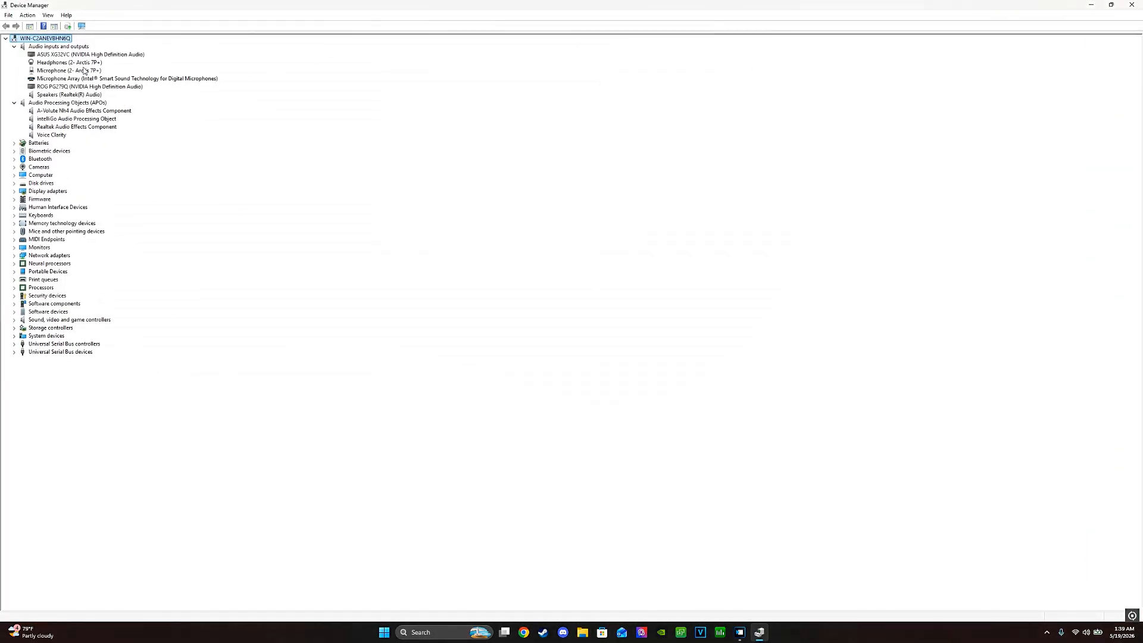
Step: Disable the Microphone Array (Intel Smart Sound Technology for Digital Microphones) device
{"action": "right_click", "coordinate": [65, 80]}
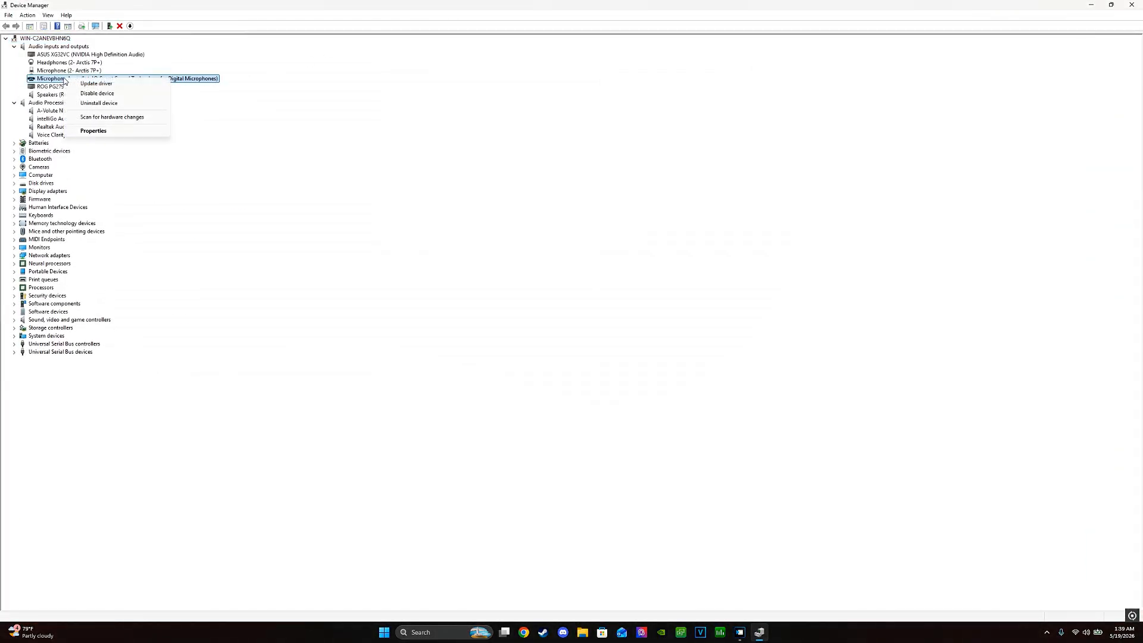
{"action": "left_click", "coordinate": [97, 94]}
{"action": "left_click", "coordinate": [591, 326]}
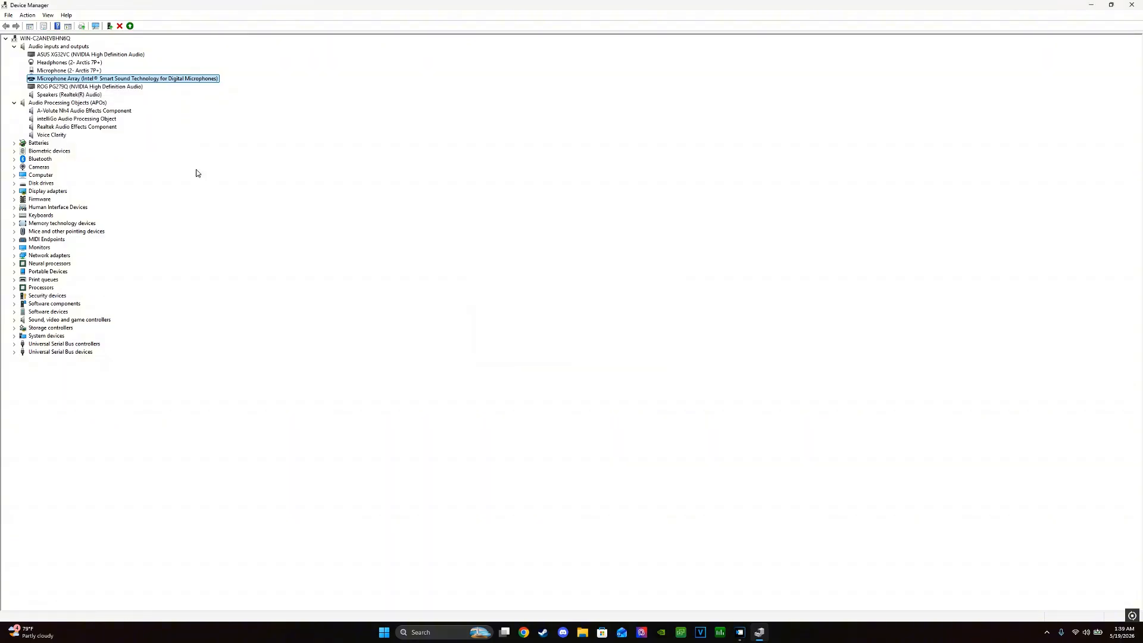
Step: Disable the ROG PG279Q (NVIDIA High Definition Audio) device under Audio inputs and outputs
{"action": "right_click", "coordinate": [79, 87]}
{"action": "left_click", "coordinate": [107, 103]}
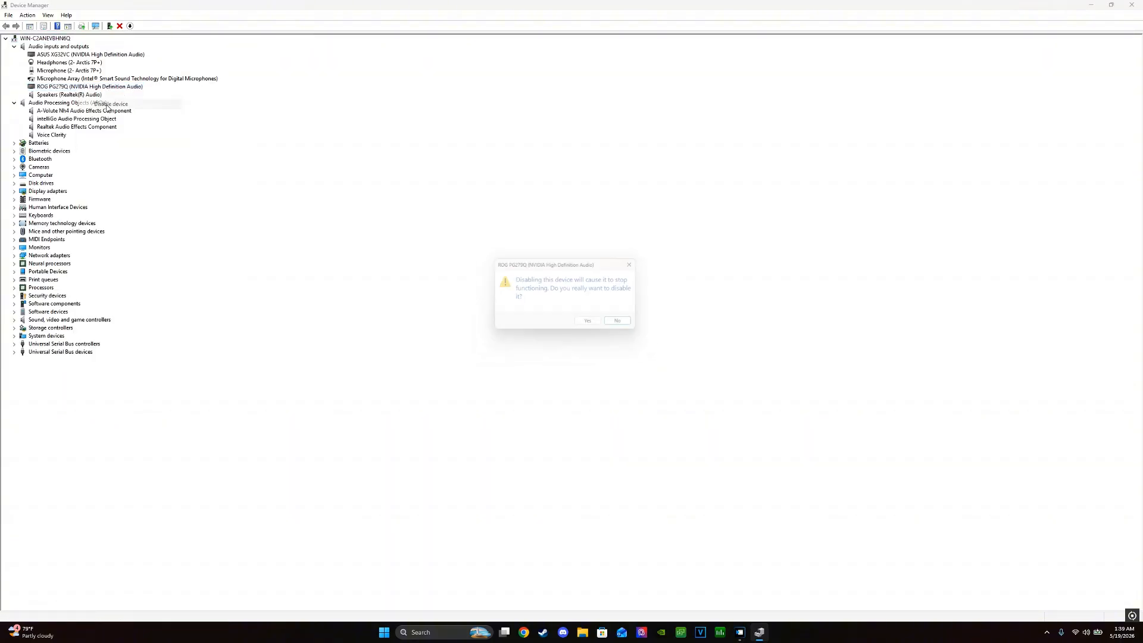
{"action": "left_click", "coordinate": [594, 326]}
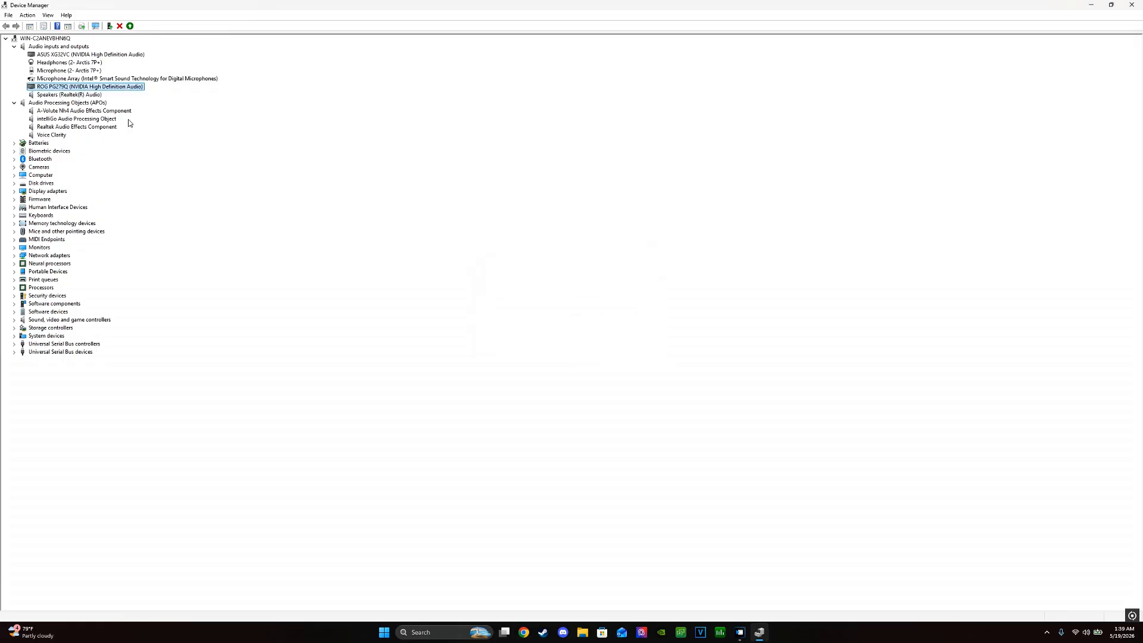
Step: Disable the Speakers (Realtek(R) Audio) device under Audio inputs and outputs
{"action": "right_click", "coordinate": [75, 94]}
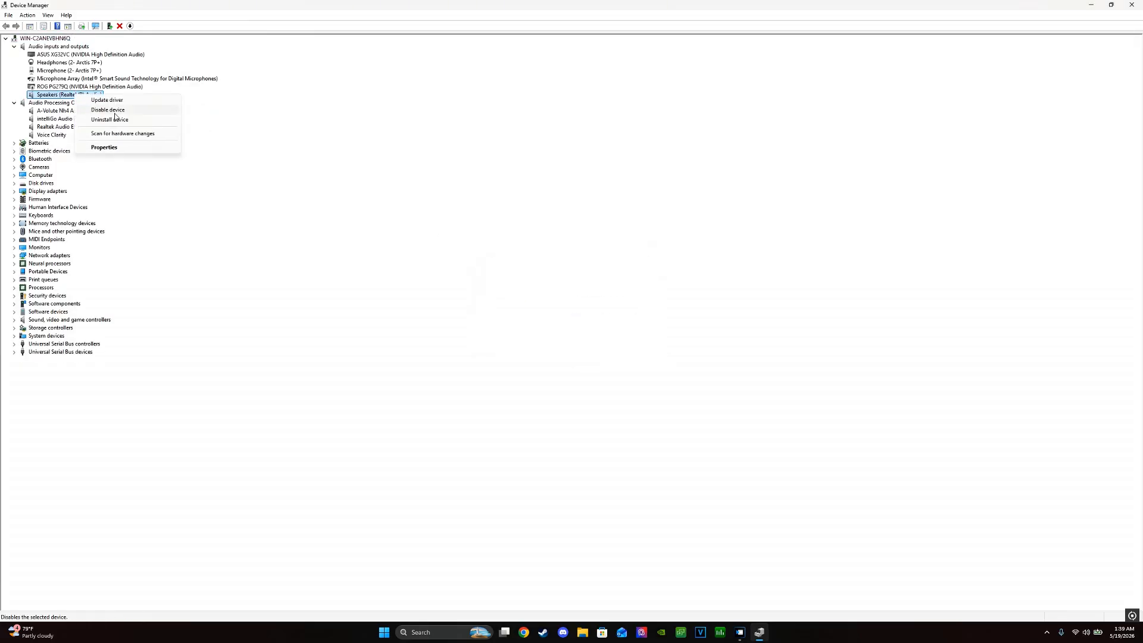
{"action": "left_click", "coordinate": [115, 112]}
{"action": "left_click", "coordinate": [599, 325]}
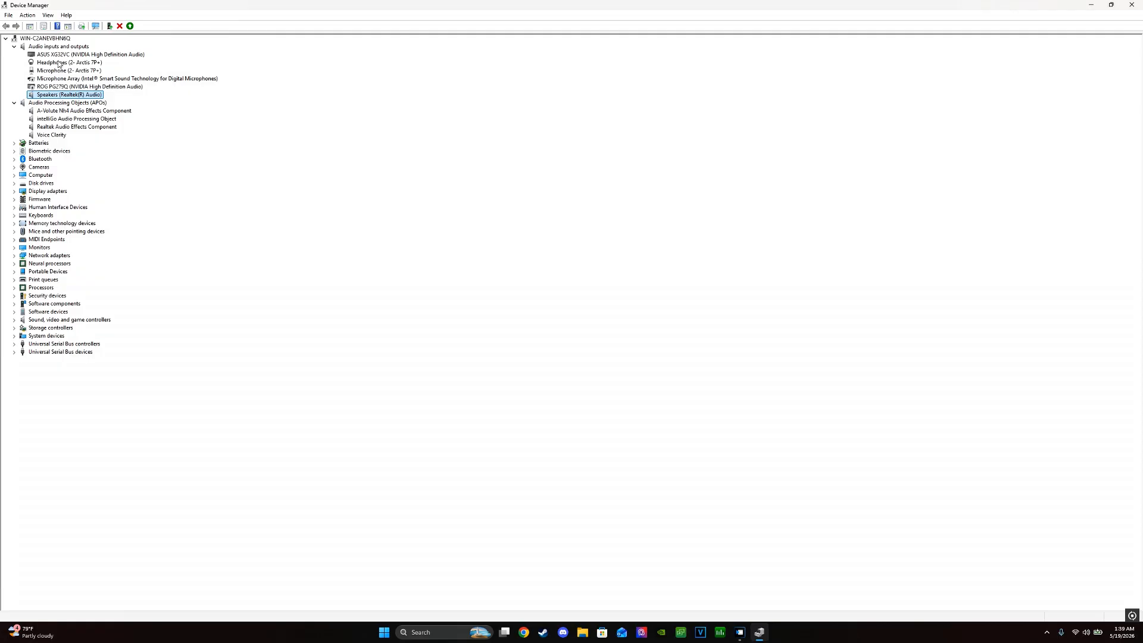
Step: Disable the ASUS XG32VC (NVIDIA High Definition Audio) device under Audio inputs and outputs
{"action": "right_click", "coordinate": [66, 54]}
{"action": "left_click", "coordinate": [95, 72]}
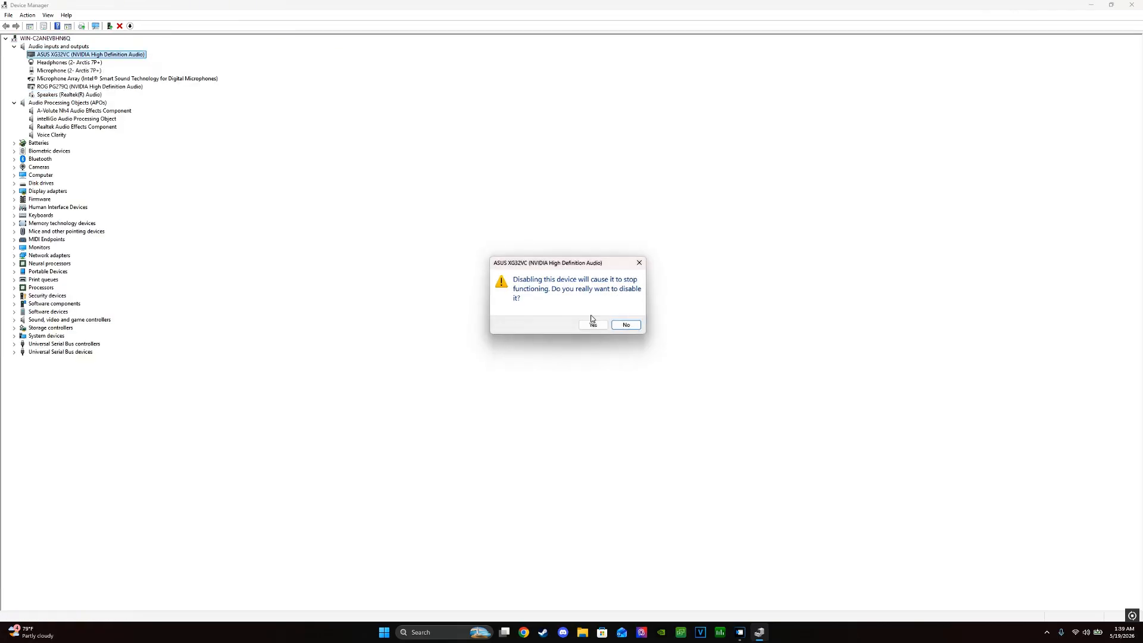
{"action": "left_click", "coordinate": [593, 324]}
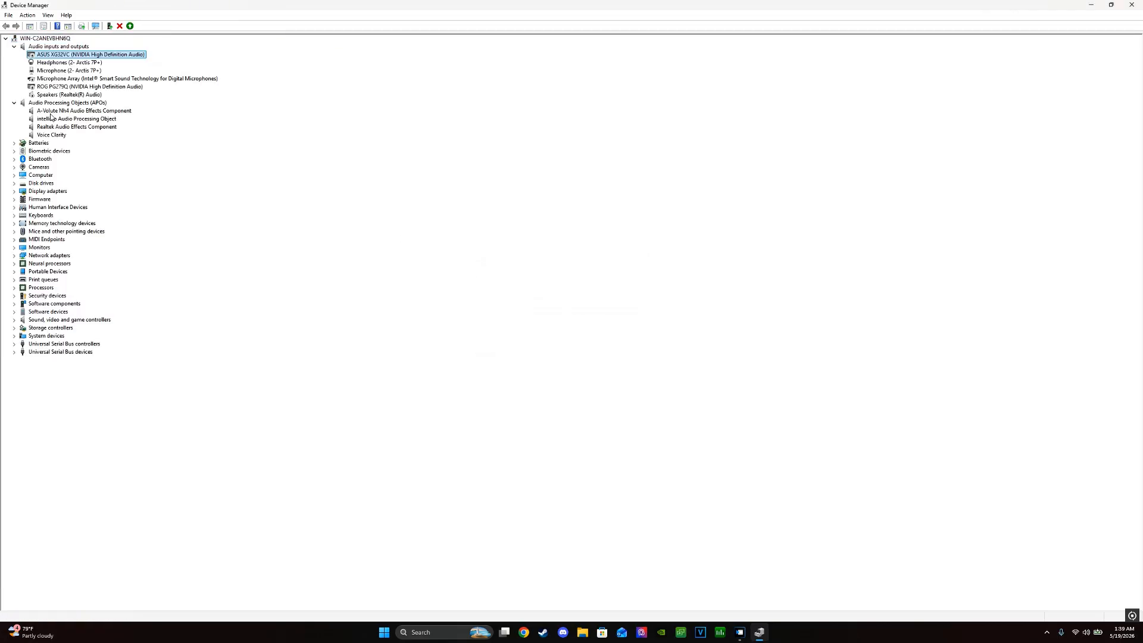
Step: Disable the A-Volute audio effects component and the intelliGo Audio Processing Object under Audio Processing Objects (APOs)
{"action": "right_click", "coordinate": [50, 112]}
{"action": "left_click", "coordinate": [107, 131]}
{"action": "left_click", "coordinate": [594, 325]}
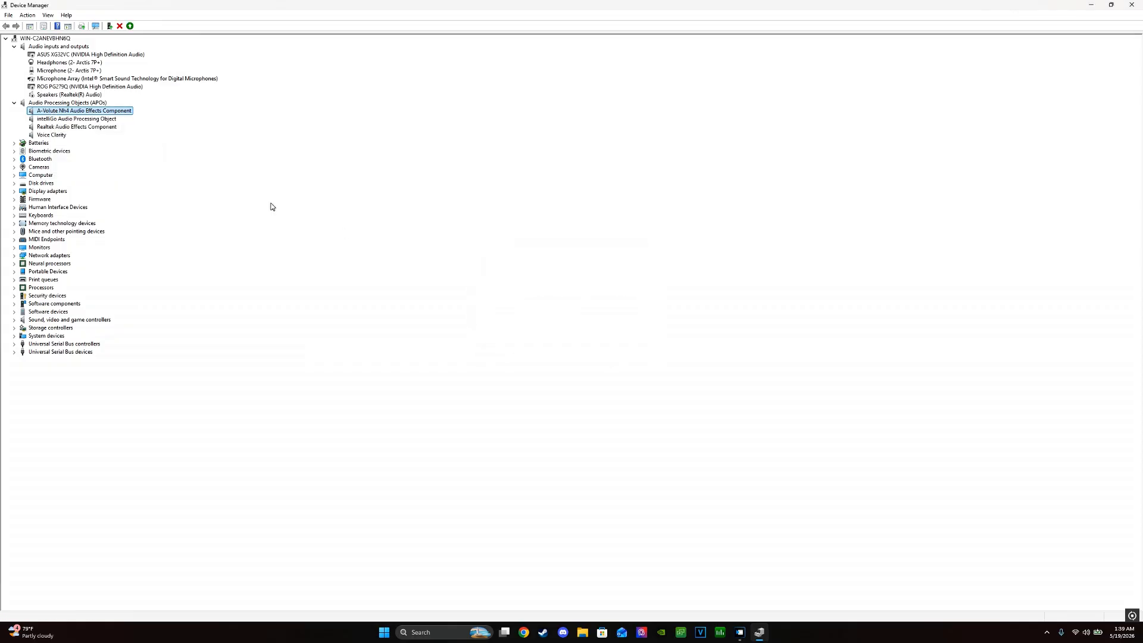
{"action": "right_click", "coordinate": [62, 122]}
{"action": "left_click", "coordinate": [81, 141]}
{"action": "left_click", "coordinate": [593, 324]}
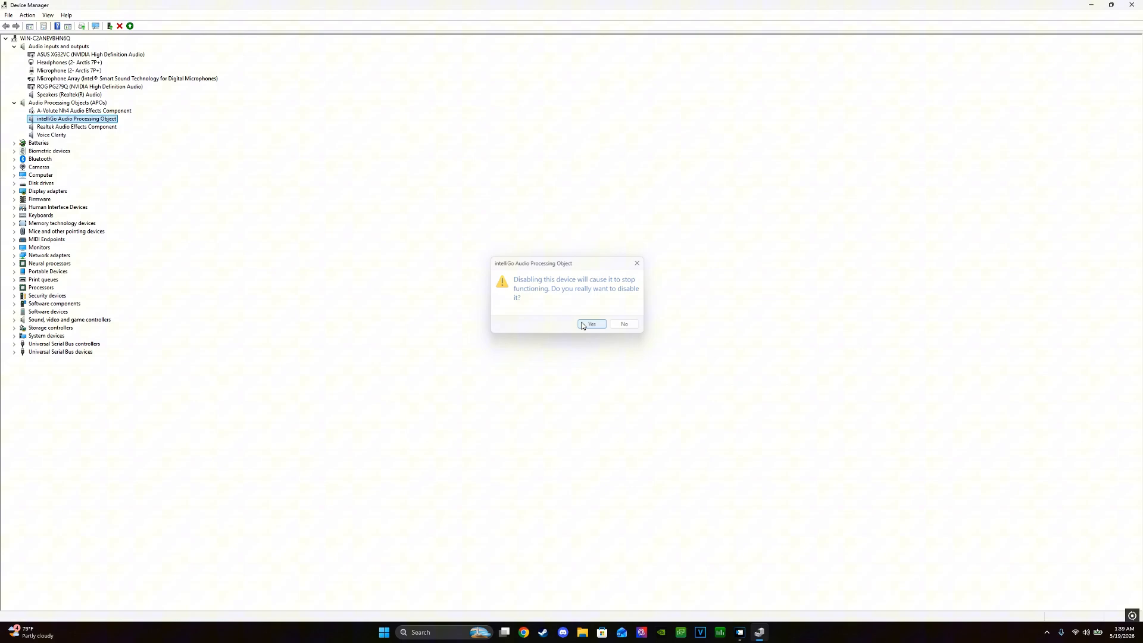
Step: Disable the Realtek Audio Effects Component and Voice Clarity under Audio Processing Objects (APOs)
{"action": "right_click", "coordinate": [60, 128]}
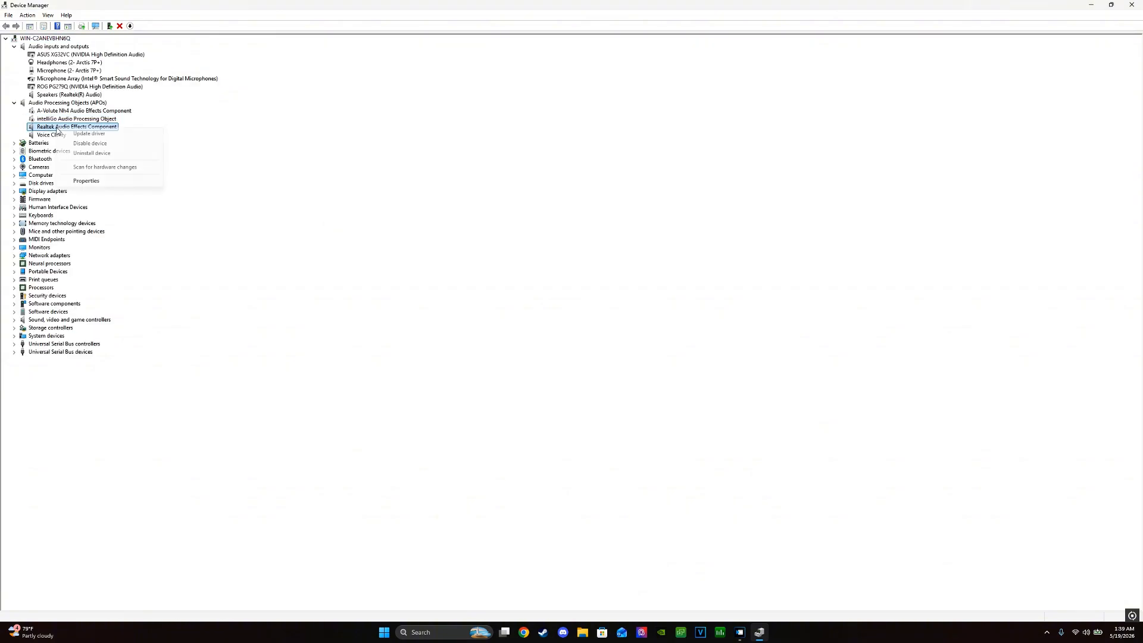
{"action": "left_click", "coordinate": [98, 150]}
{"action": "left_click", "coordinate": [593, 325]}
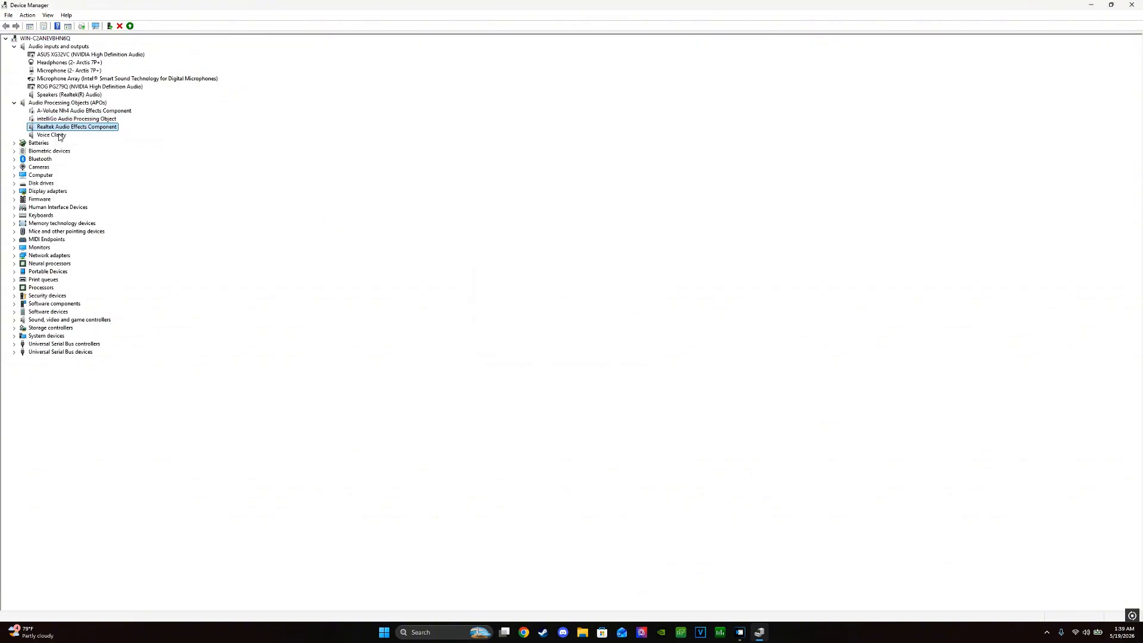
{"action": "right_click", "coordinate": [66, 136]}
{"action": "left_click", "coordinate": [100, 151]}
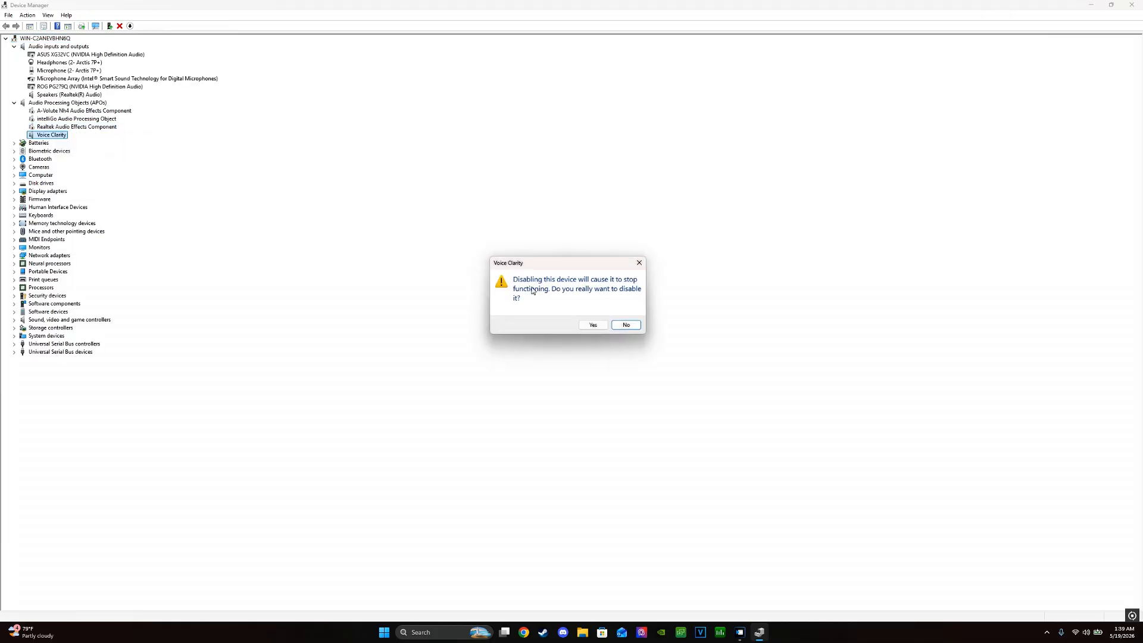
{"action": "left_click", "coordinate": [593, 325]}
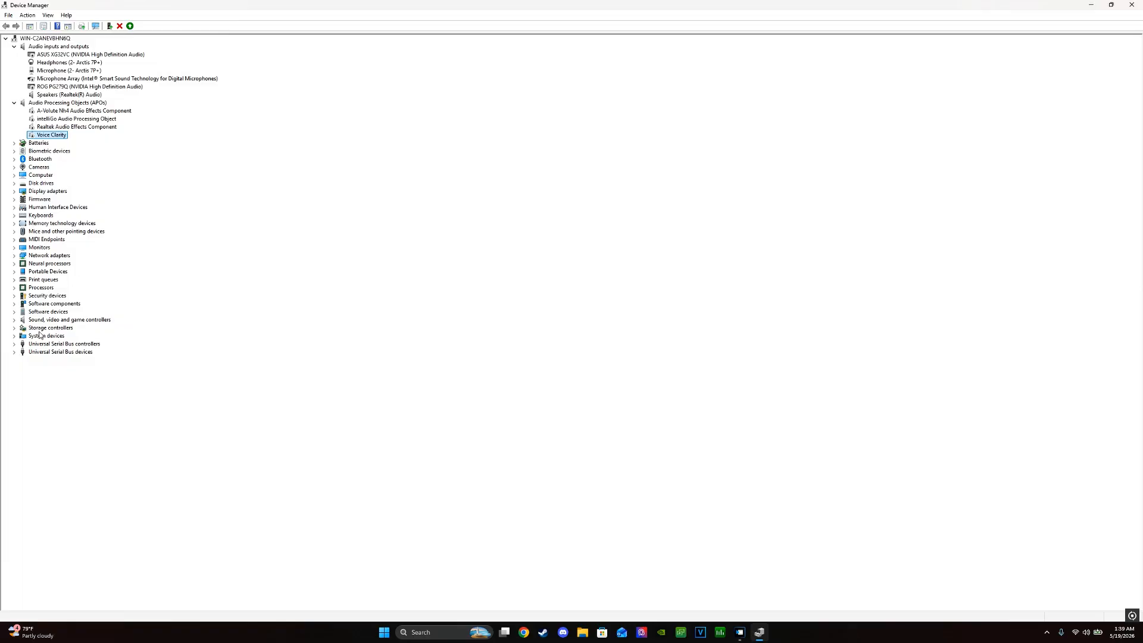
Step: Expand the Software devices and the Sound, video and game controllers categories
{"action": "left_click", "coordinate": [15, 312]}
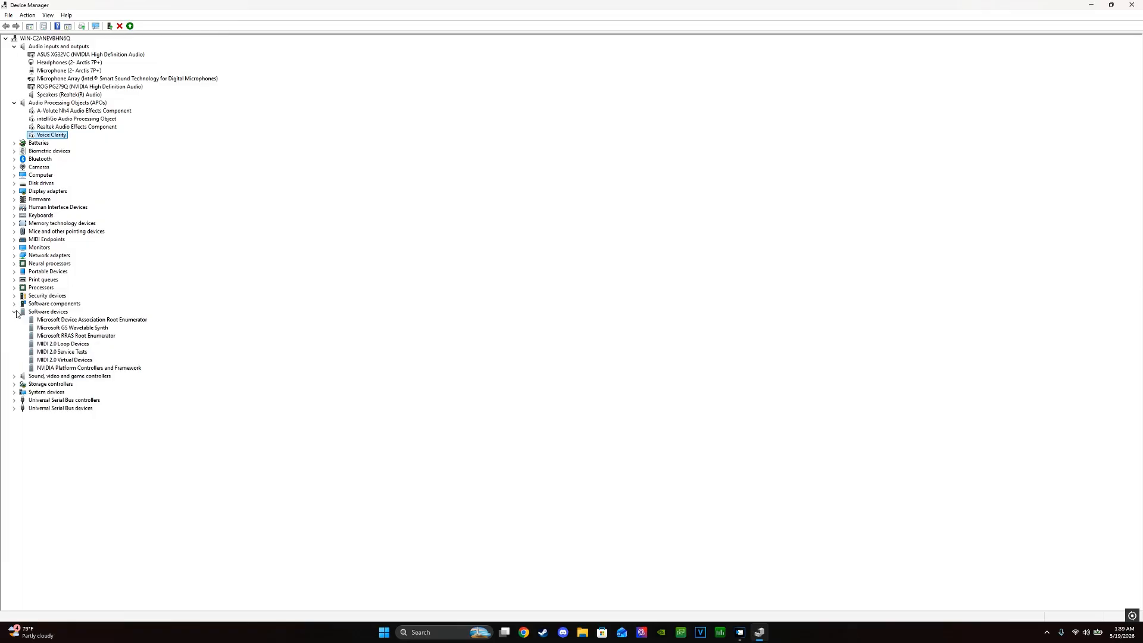
{"action": "left_click", "coordinate": [15, 377]}
{"action": "right_click", "coordinate": [47, 392]}
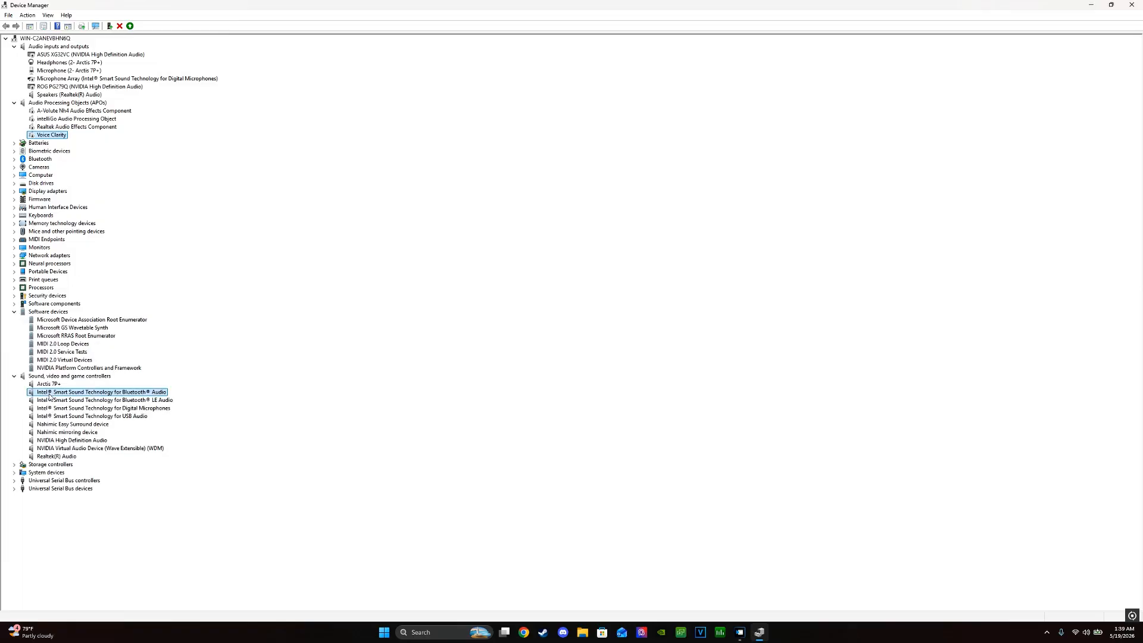
{"action": "left_click", "coordinate": [89, 418]}
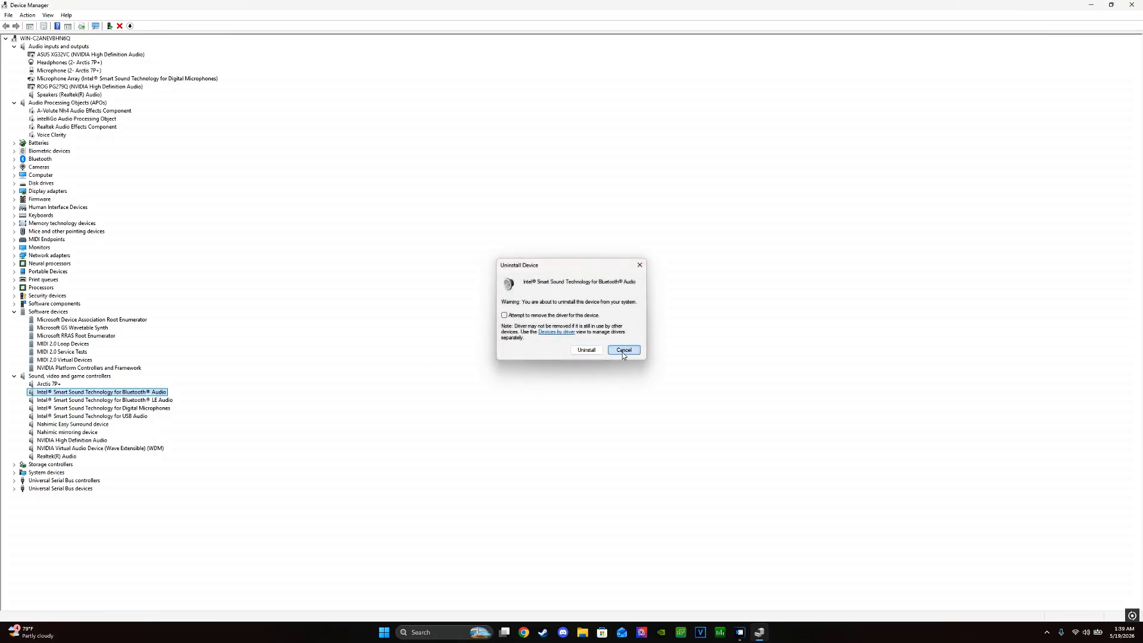
{"action": "left_click", "coordinate": [623, 352]}
Step: Disable Intel Smart Sound Technology for Bluetooth Audio and for Bluetooth LE Audio under Sound, video and game controllers
{"action": "right_click", "coordinate": [87, 393]}
{"action": "left_click", "coordinate": [137, 409]}
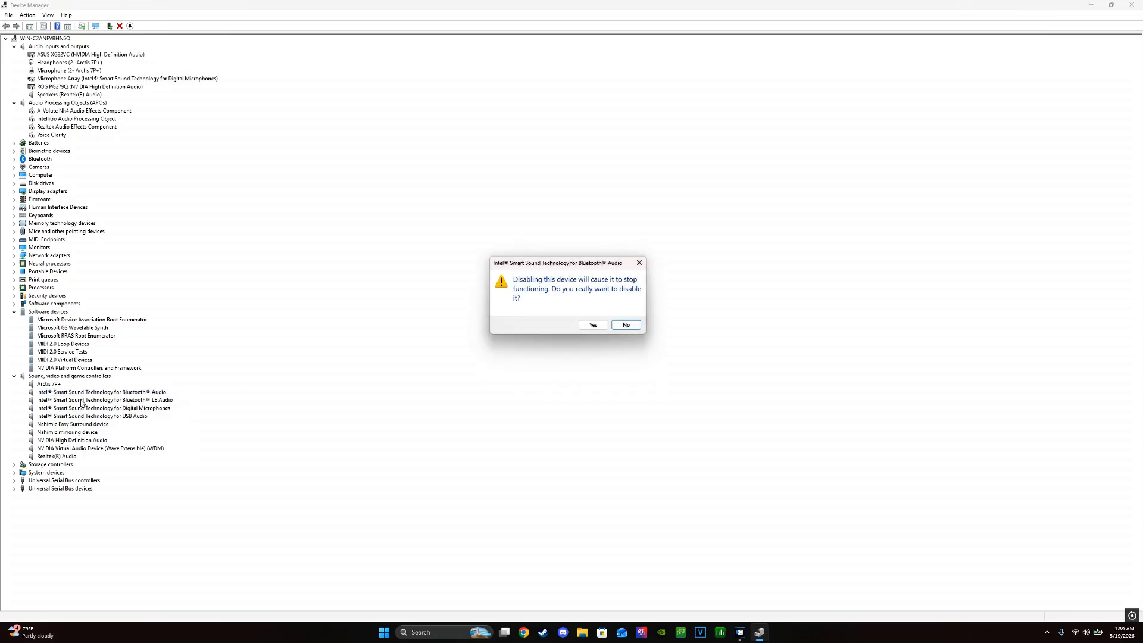
{"action": "left_click", "coordinate": [593, 325]}
{"action": "right_click", "coordinate": [152, 400]}
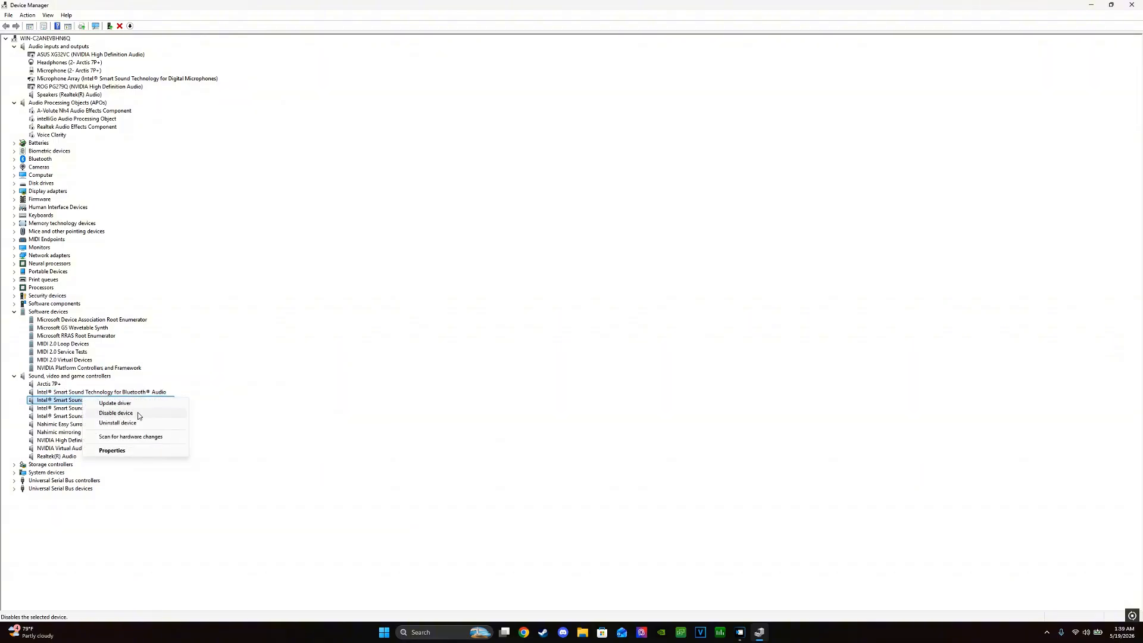
{"action": "left_click", "coordinate": [176, 417]}
{"action": "left_click", "coordinate": [593, 326]}
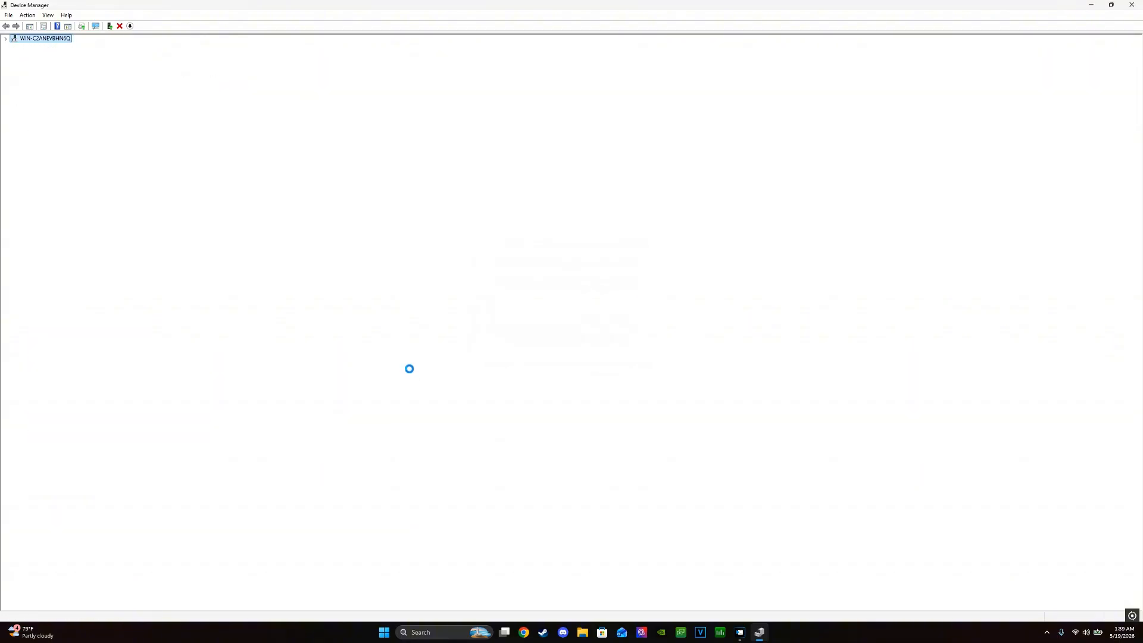
Step: Disable Intel Smart Sound Technology for Digital Microphones and for USB Audio under Sound, video and game controllers
{"action": "right_click", "coordinate": [72, 410]}
{"action": "left_click", "coordinate": [105, 426]}
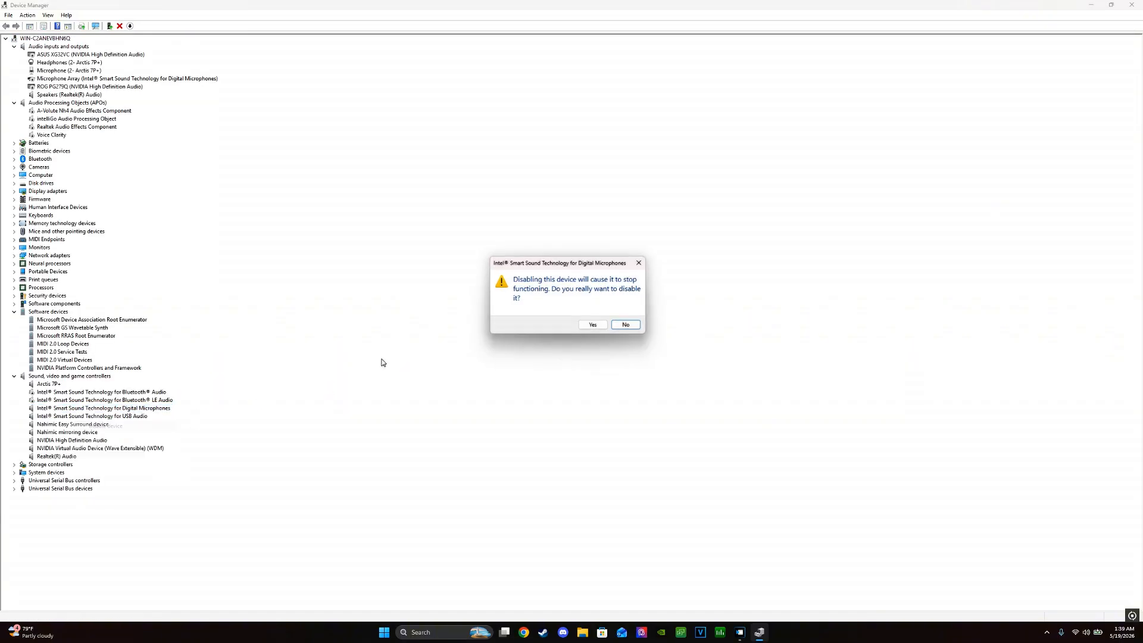
{"action": "left_click", "coordinate": [596, 325]}
{"action": "right_click", "coordinate": [81, 416]}
{"action": "left_click", "coordinate": [104, 432]}
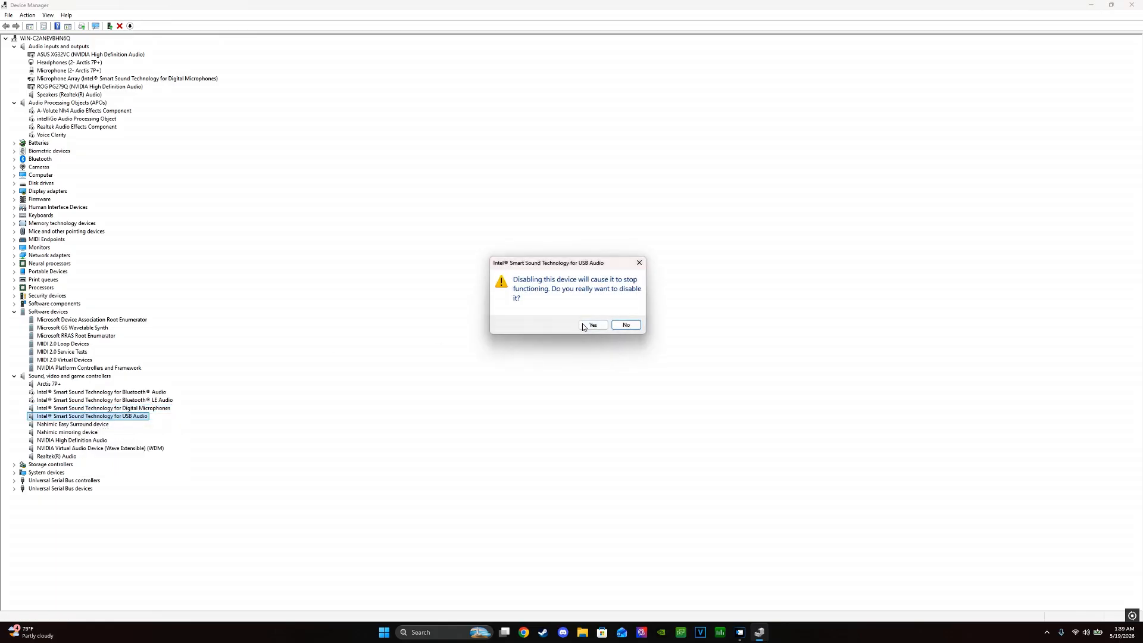
{"action": "key", "text": "Return"}
Step: Disable the Nahimic Easy Surround device and the Nahimic mirroring device
{"action": "right_click", "coordinate": [69, 418]}
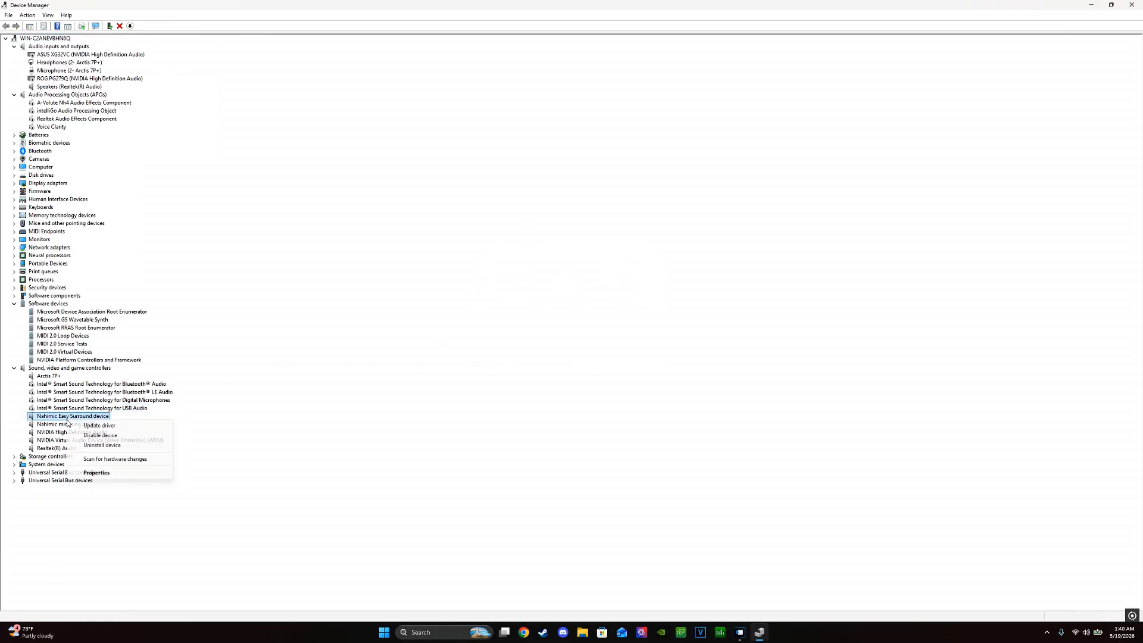
{"action": "left_click", "coordinate": [110, 438]}
{"action": "left_click", "coordinate": [592, 324]}
{"action": "right_click", "coordinate": [88, 424]}
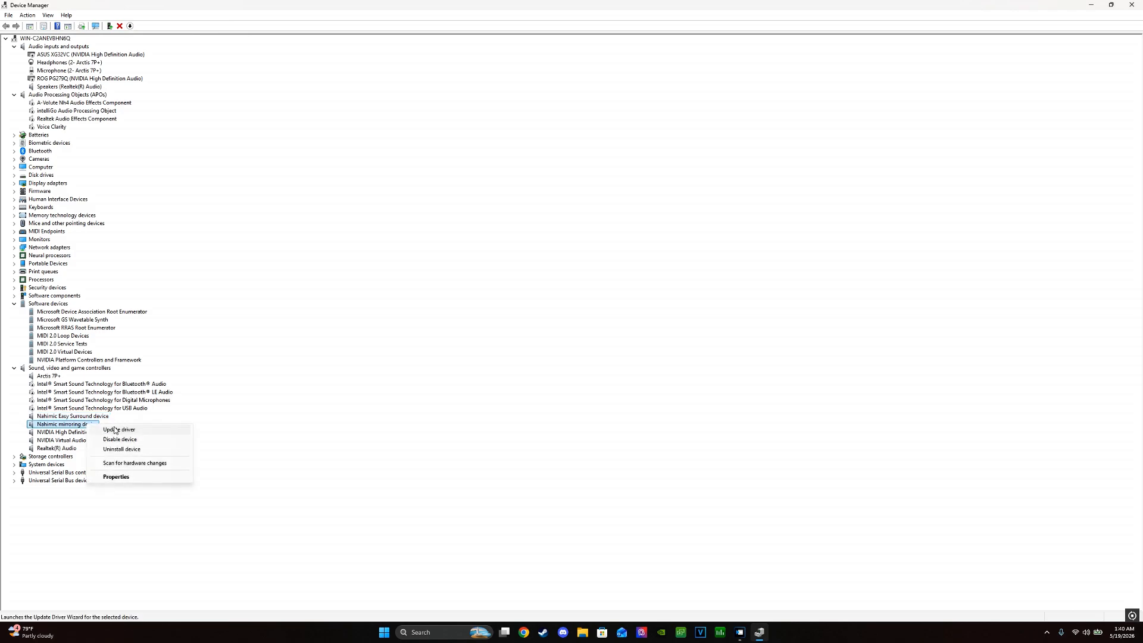
{"action": "left_click", "coordinate": [119, 439]}
{"action": "left_click", "coordinate": [592, 324]}
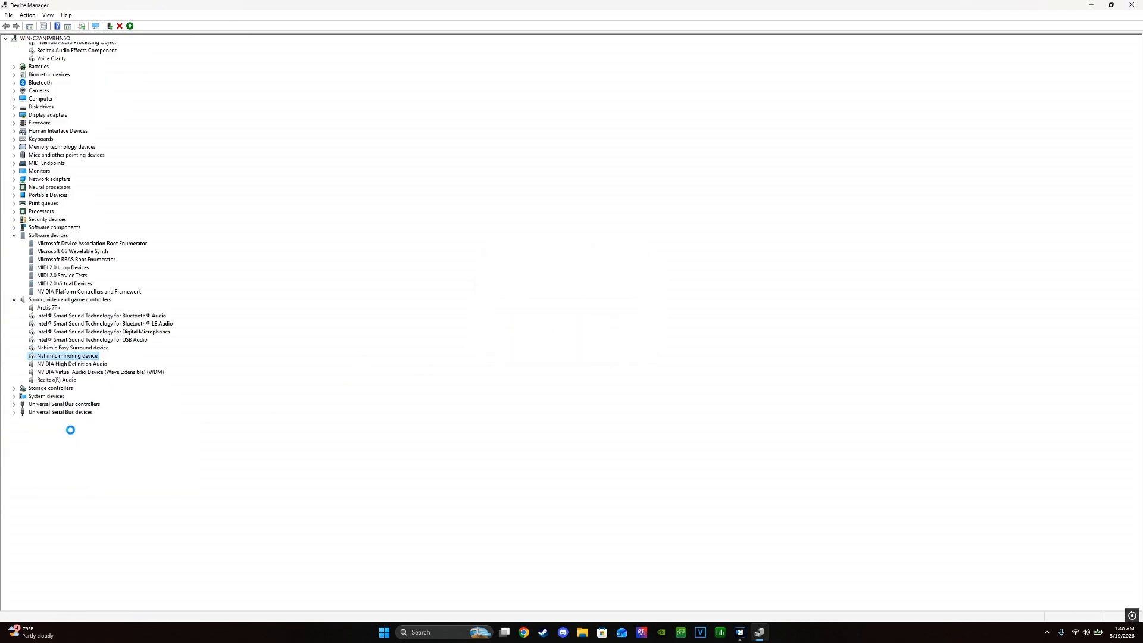
Step: Disable NVIDIA High Definition Audio and NVIDIA Virtual Audio Device (Wave Extensible) (WDM) under Sound, video and game controllers
{"action": "right_click", "coordinate": [89, 433]}
{"action": "left_click", "coordinate": [122, 448]}
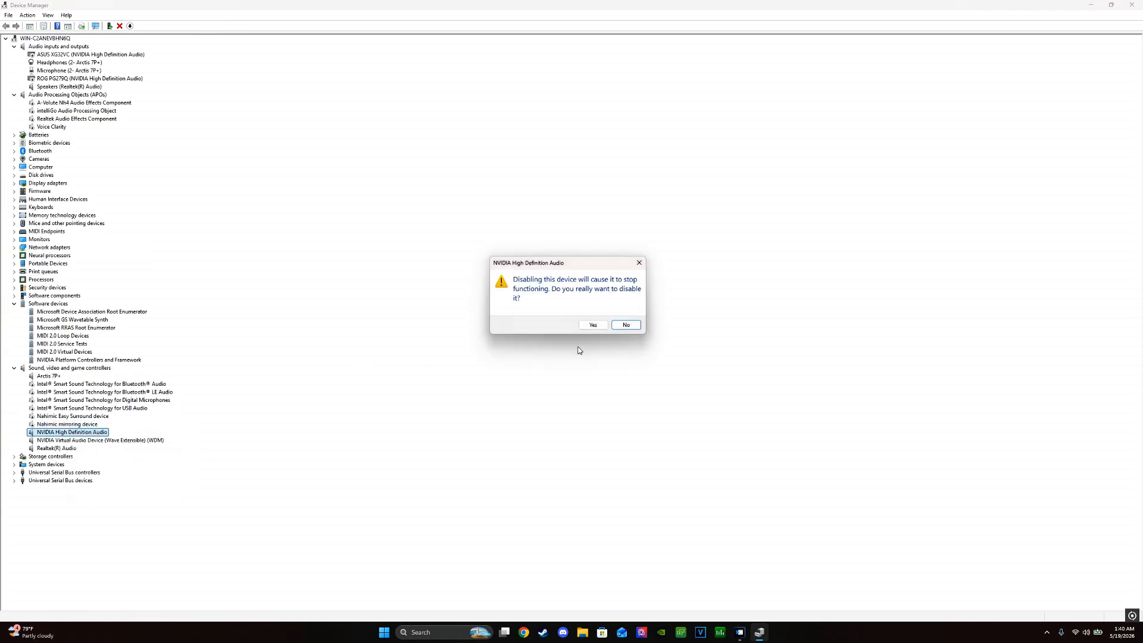
{"action": "left_click", "coordinate": [592, 323]}
{"action": "right_click", "coordinate": [90, 441]}
{"action": "left_click", "coordinate": [106, 456]}
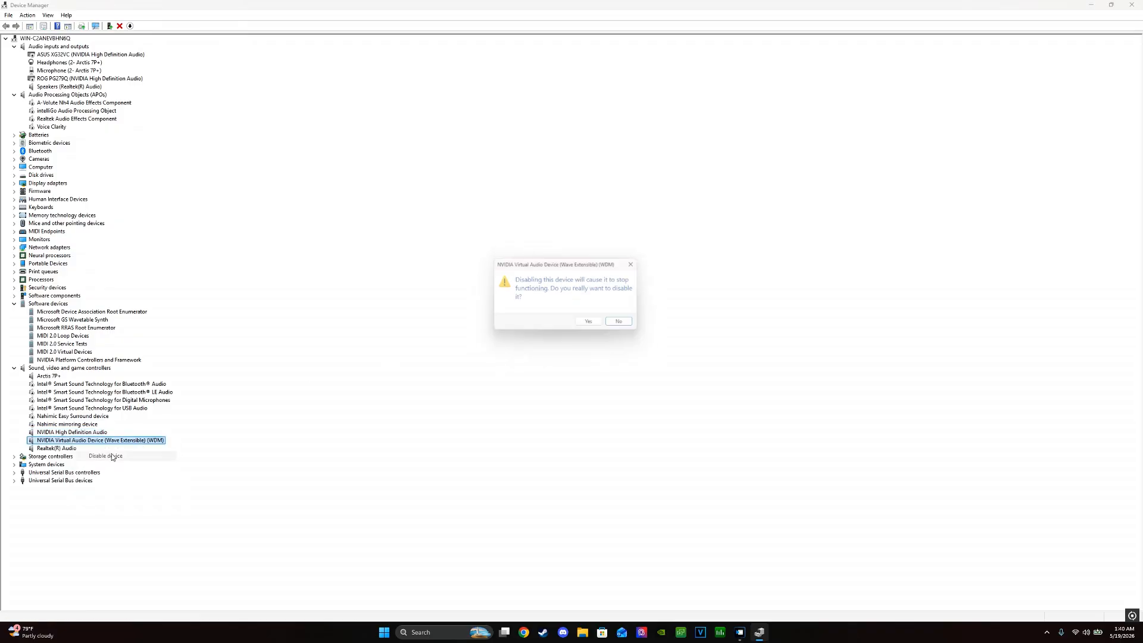
{"action": "left_click", "coordinate": [592, 326]}
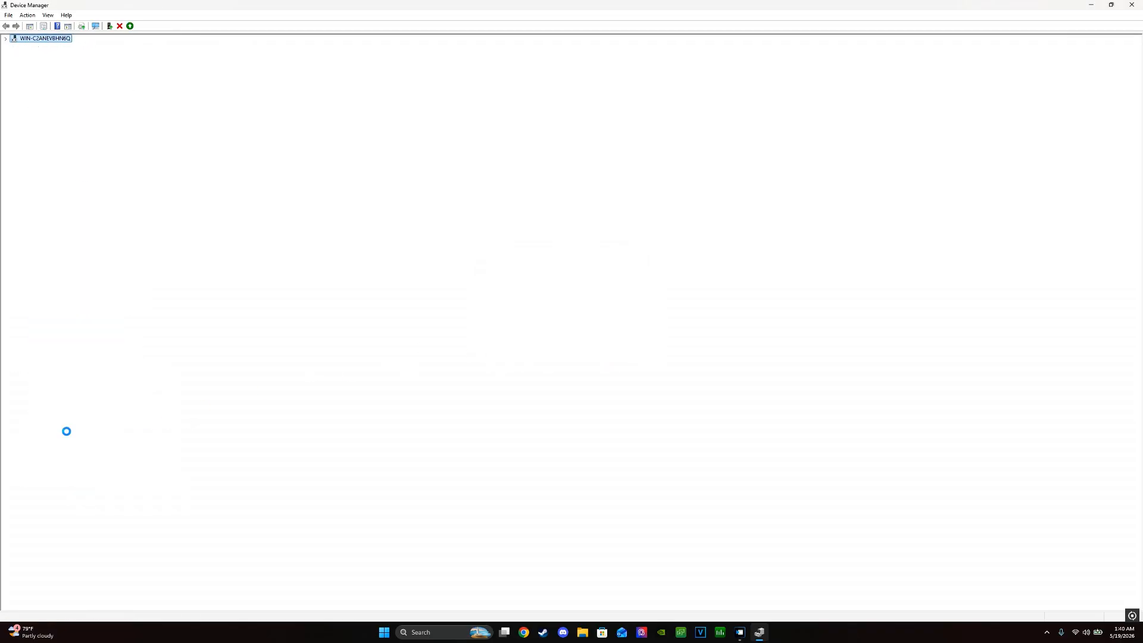
Step: Disable the Realtek(R) Audio device under Sound, video and game controllers
{"action": "right_click", "coordinate": [67, 432]}
{"action": "left_click", "coordinate": [118, 448]}
{"action": "left_click", "coordinate": [592, 324]}
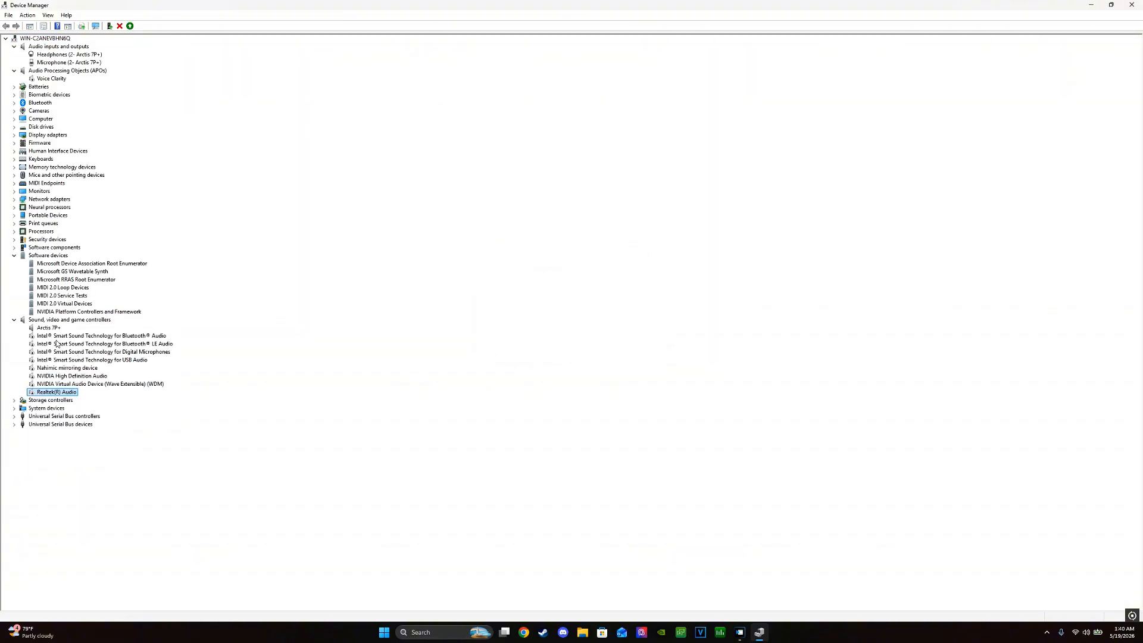
Step: Expand Storage controllers and System devices and look through the listed devices
{"action": "left_click", "coordinate": [13, 401]}
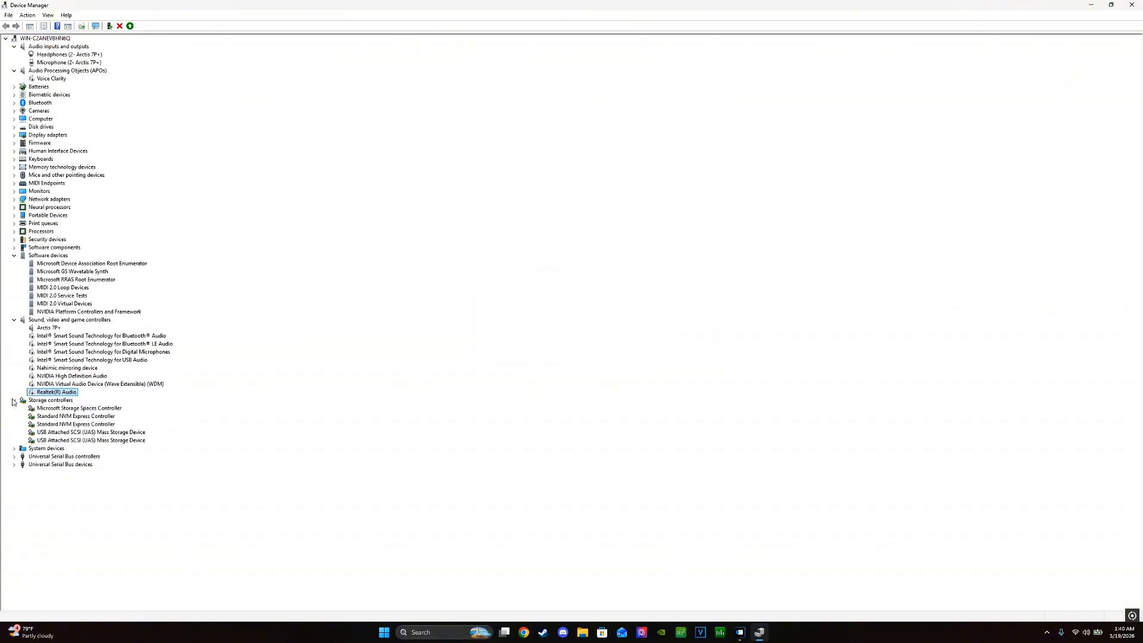
{"action": "left_click", "coordinate": [14, 453]}
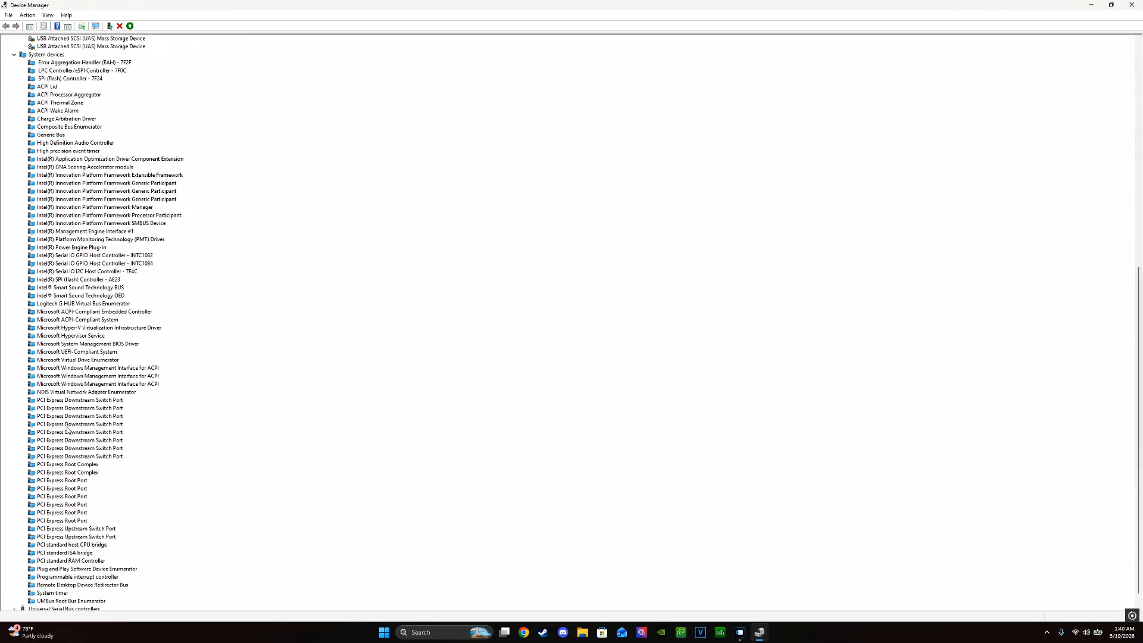
{"action": "scroll", "coordinate": [67, 429], "scroll_direction": "up", "scroll_amount": 2}
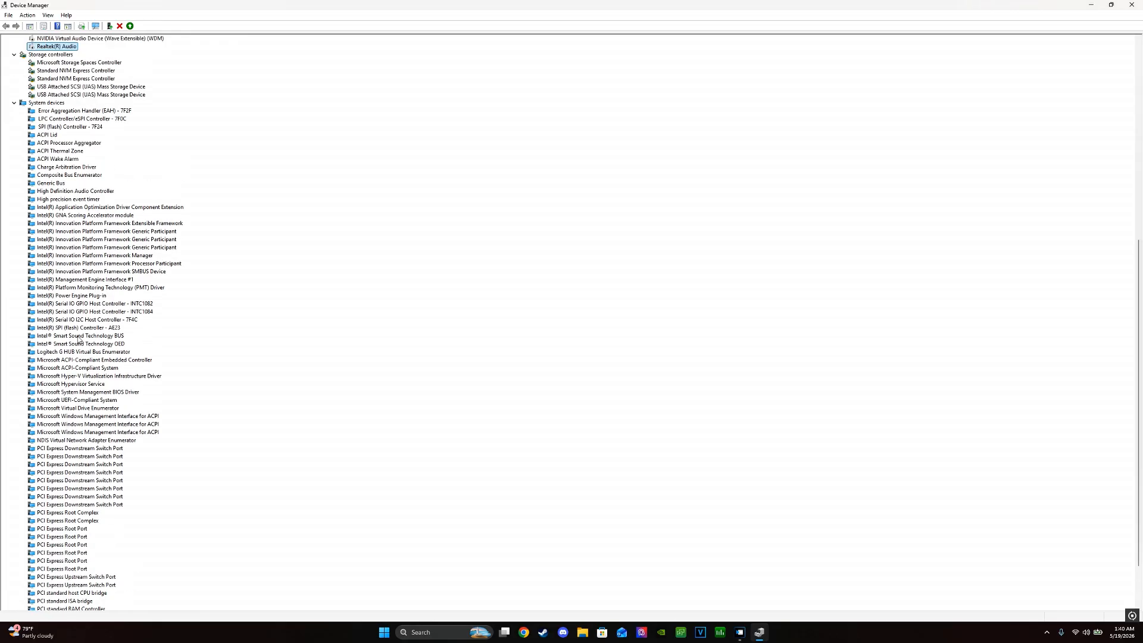
{"action": "scroll", "coordinate": [78, 340], "scroll_direction": "up", "scroll_amount": 3}
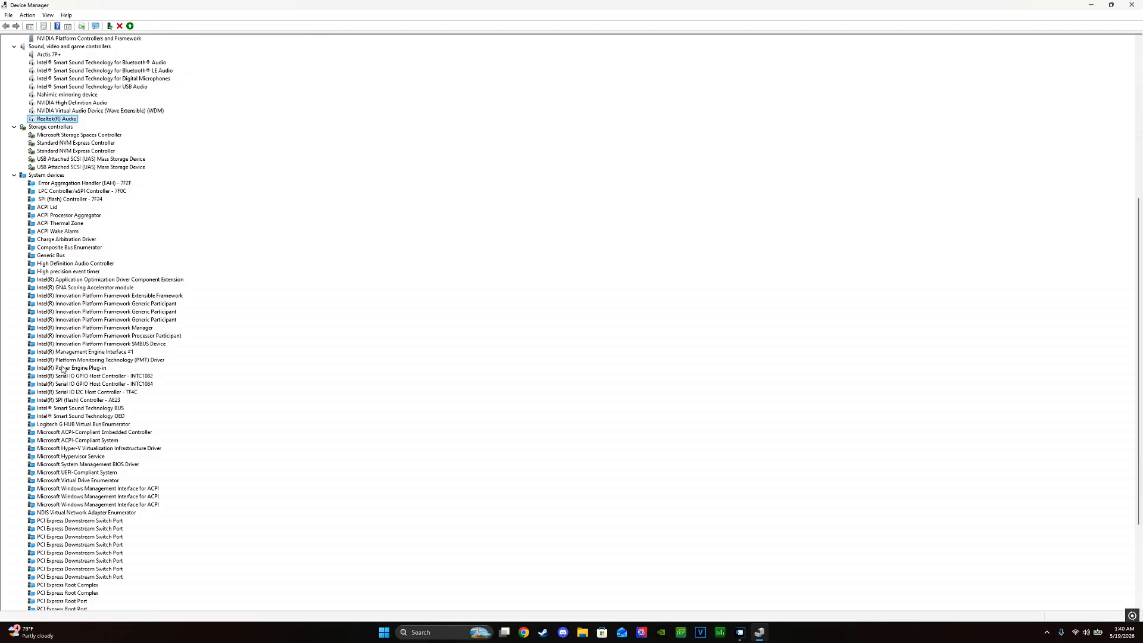
{"action": "scroll", "coordinate": [63, 369], "scroll_direction": "down", "scroll_amount": 6}
{"action": "scroll", "coordinate": [48, 508], "scroll_direction": "up", "scroll_amount": 5}
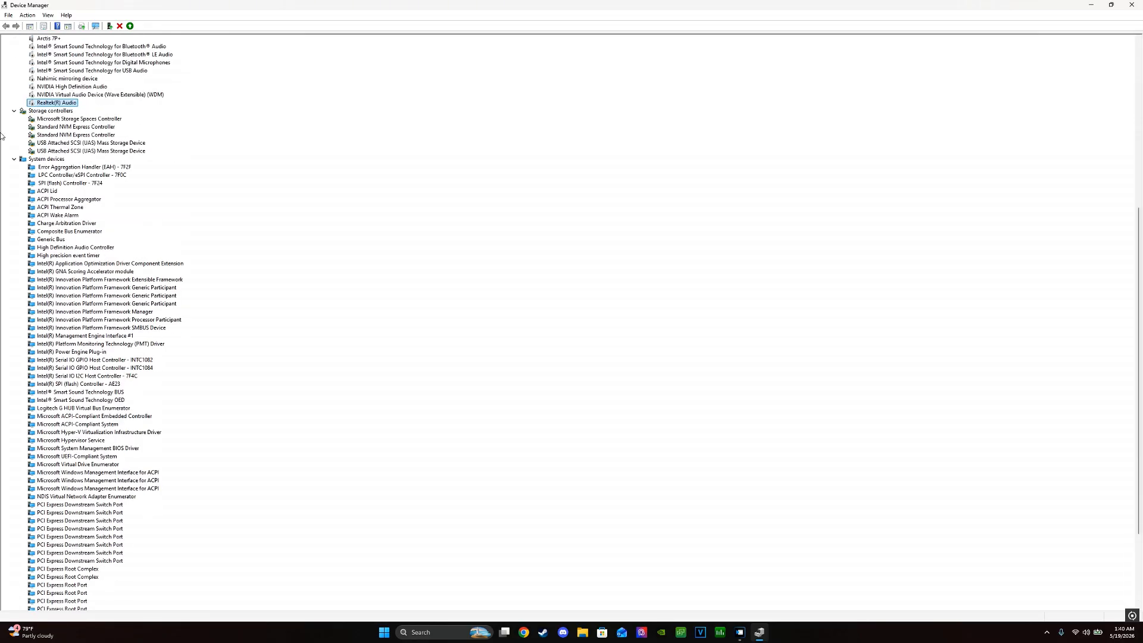
Step: Collapse all expanded device categories, from System devices up to Audio inputs and outputs
{"action": "left_click", "coordinate": [13, 159]}
{"action": "left_click", "coordinate": [13, 320]}
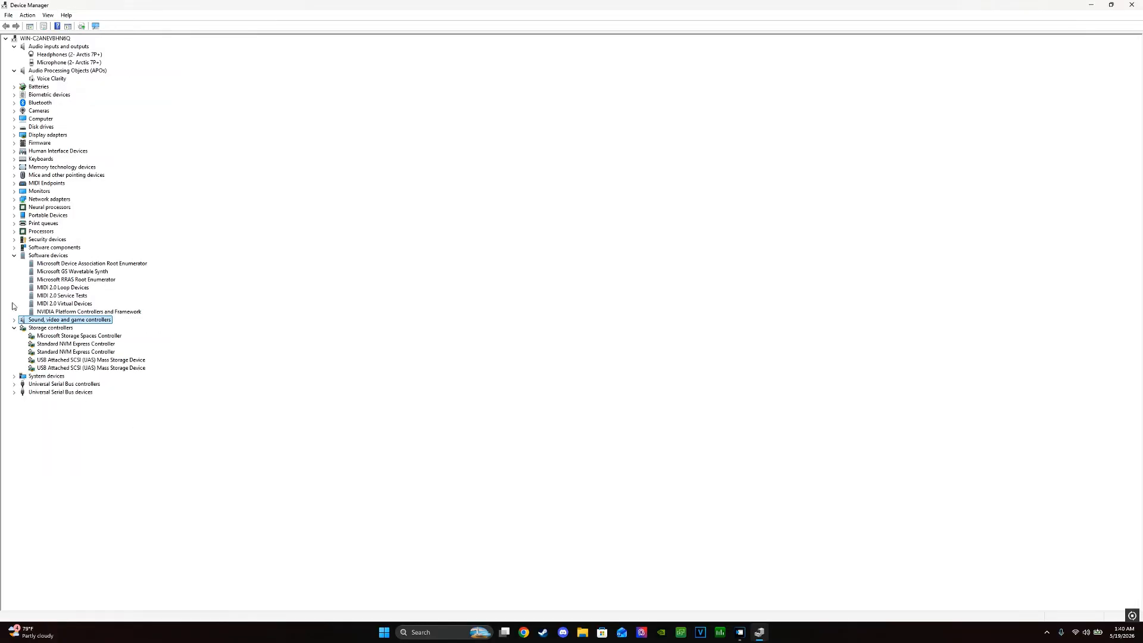
{"action": "left_click", "coordinate": [13, 255]}
{"action": "left_click", "coordinate": [14, 271]}
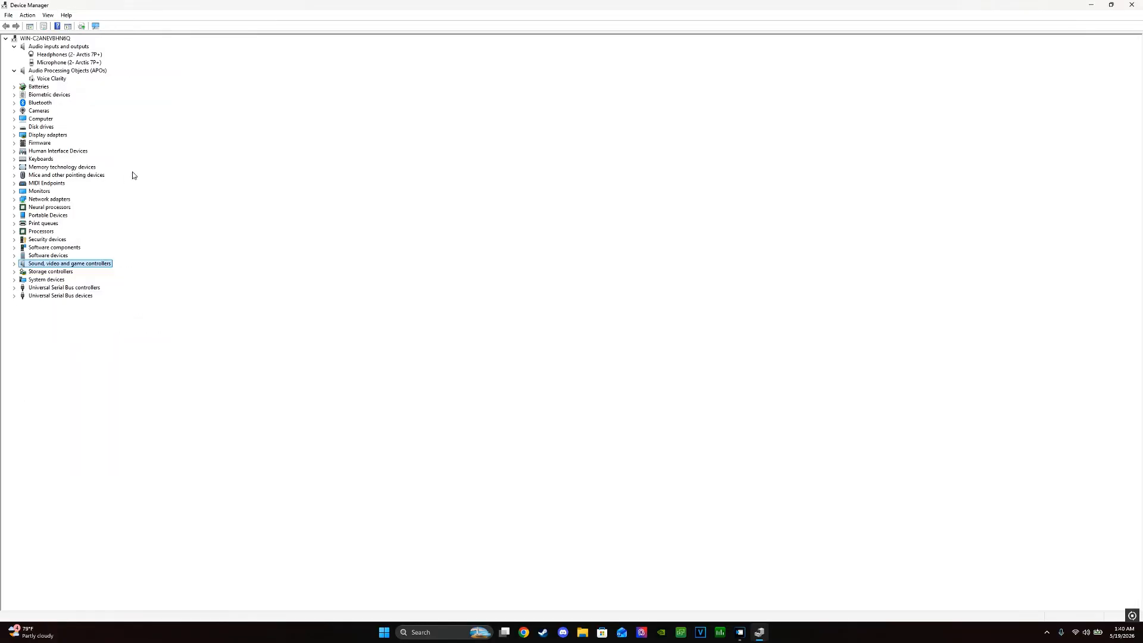
{"action": "left_click", "coordinate": [14, 70]}
{"action": "left_click", "coordinate": [13, 47]}
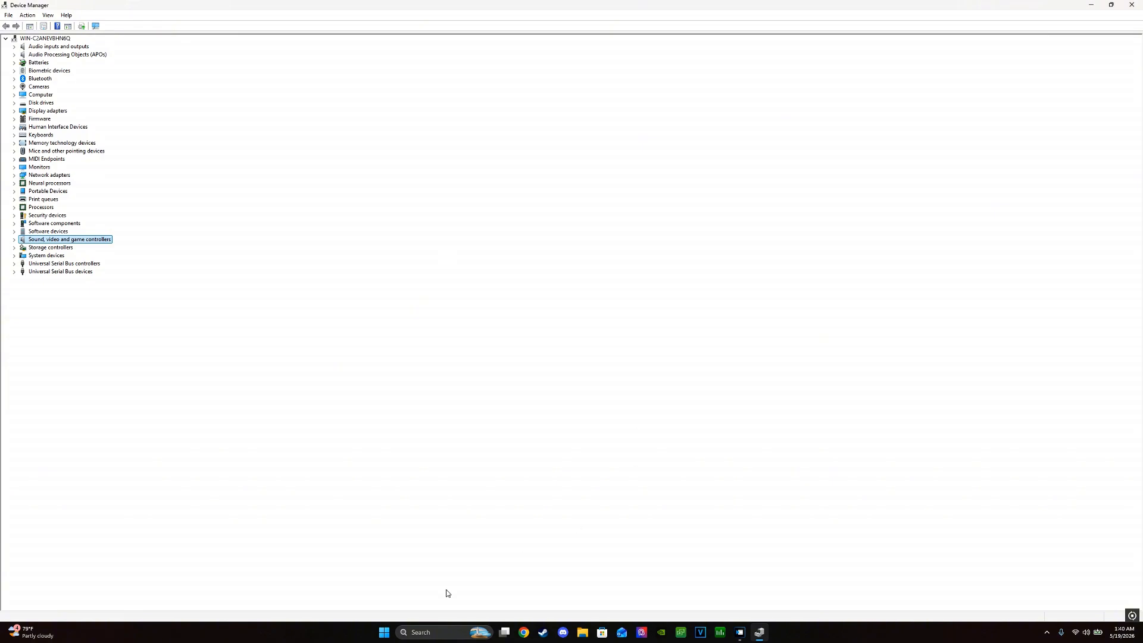
Step: Open the Installed apps page in Windows Settings
{"action": "left_click", "coordinate": [384, 632]}
{"action": "left_click", "coordinate": [543, 308]}
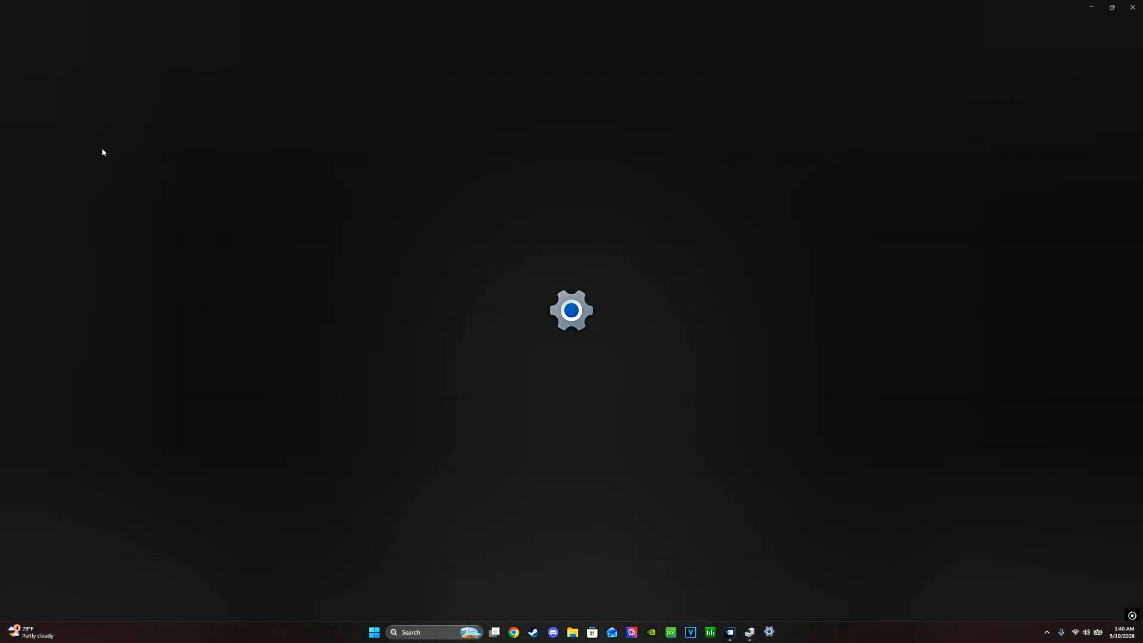
{"action": "left_click", "coordinate": [46, 165]}
{"action": "left_click", "coordinate": [506, 71]}
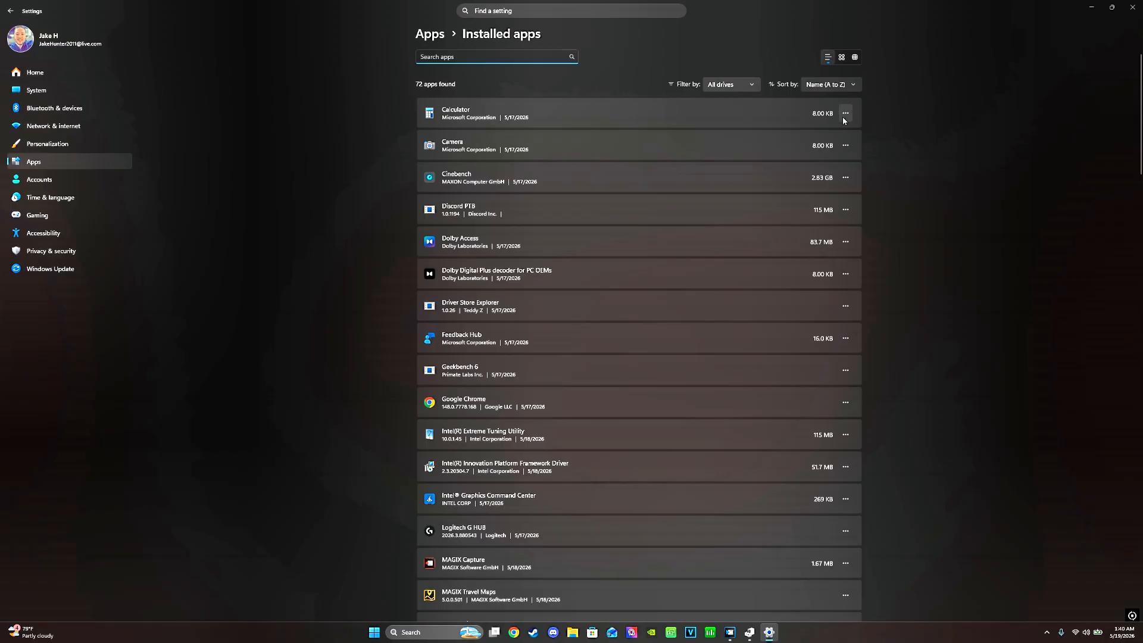
Step: Find Paint in the installed apps list and uninstall it
{"action": "left_click", "coordinate": [846, 338]}
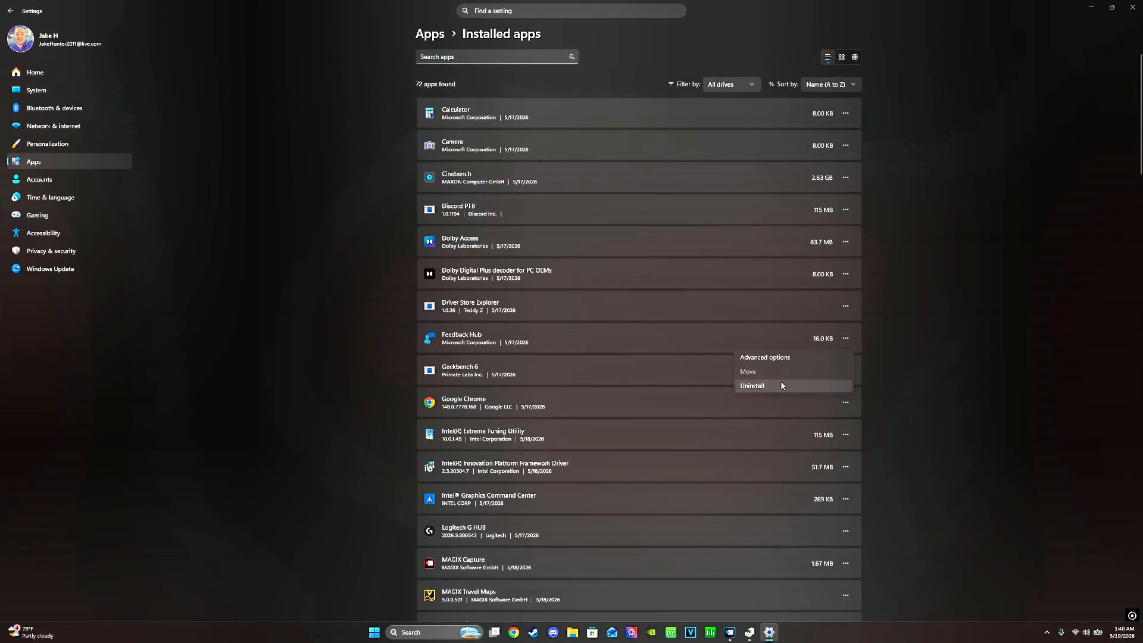
{"action": "left_click", "coordinate": [474, 407]}
{"action": "scroll", "coordinate": [483, 438], "scroll_direction": "down", "scroll_amount": 5}
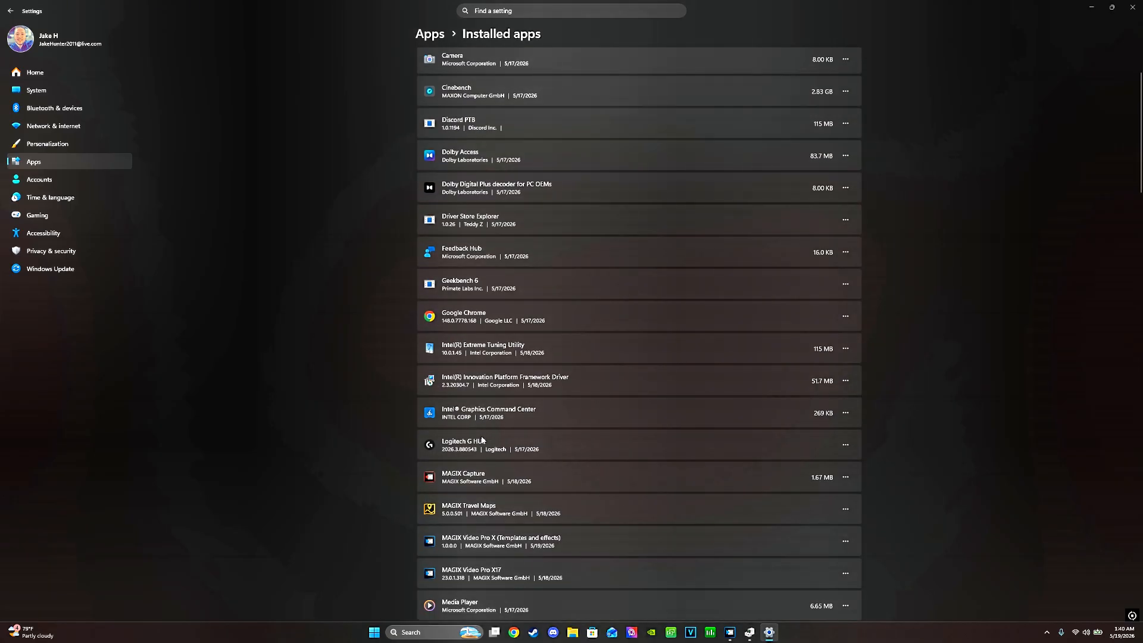
{"action": "scroll", "coordinate": [482, 445], "scroll_direction": "down", "scroll_amount": 5}
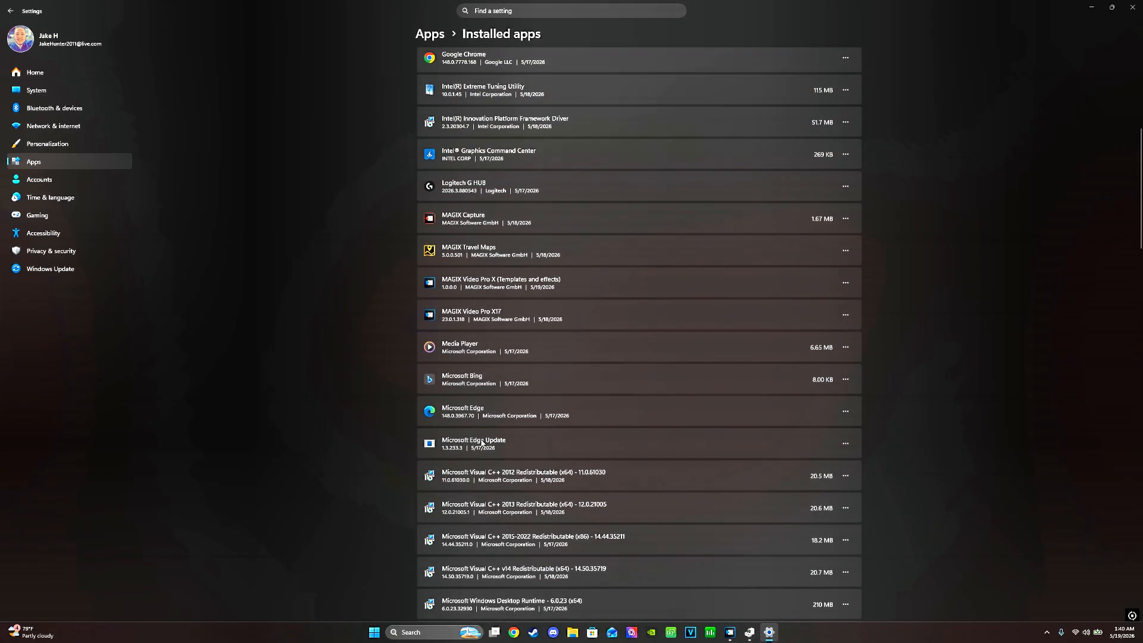
{"action": "scroll", "coordinate": [486, 416], "scroll_direction": "down", "scroll_amount": 5}
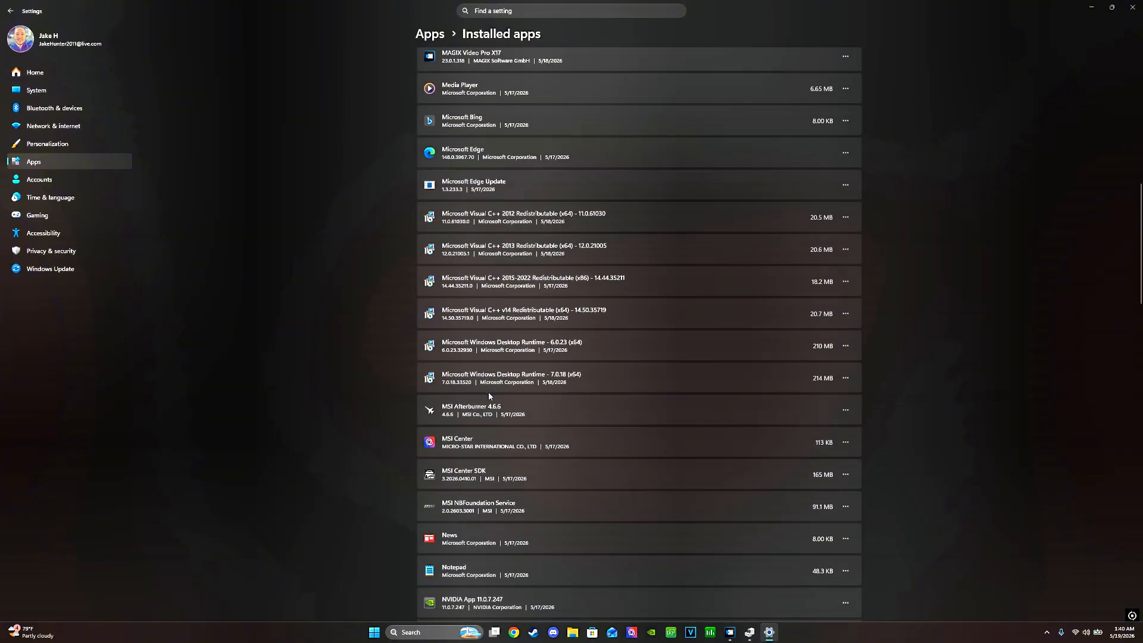
{"action": "scroll", "coordinate": [483, 466], "scroll_direction": "down", "scroll_amount": 4}
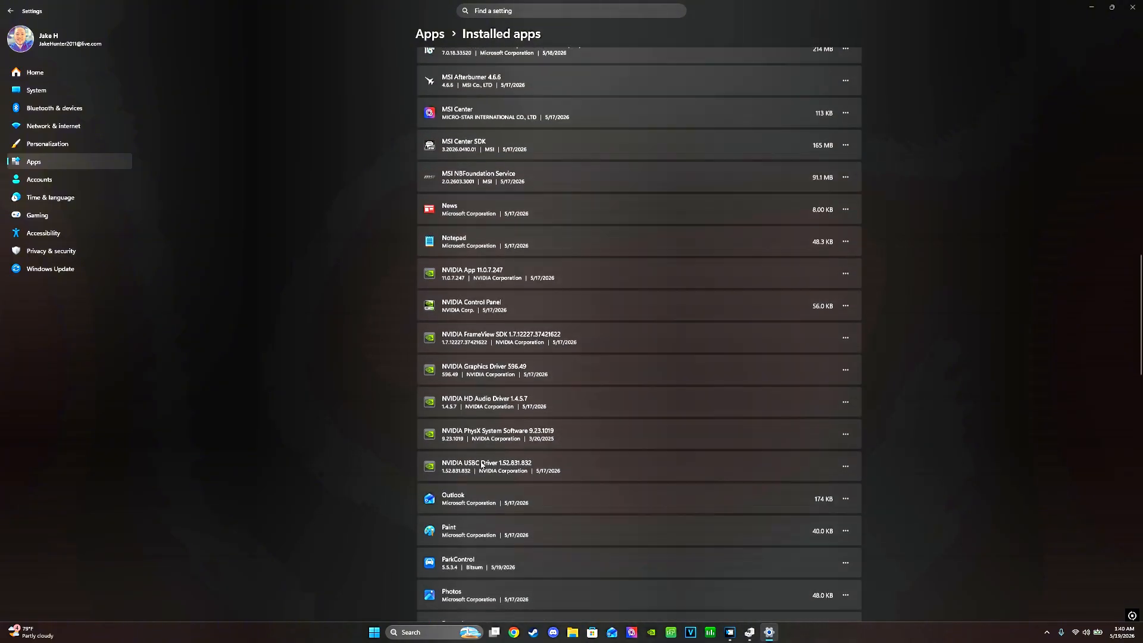
{"action": "left_click", "coordinate": [846, 430]}
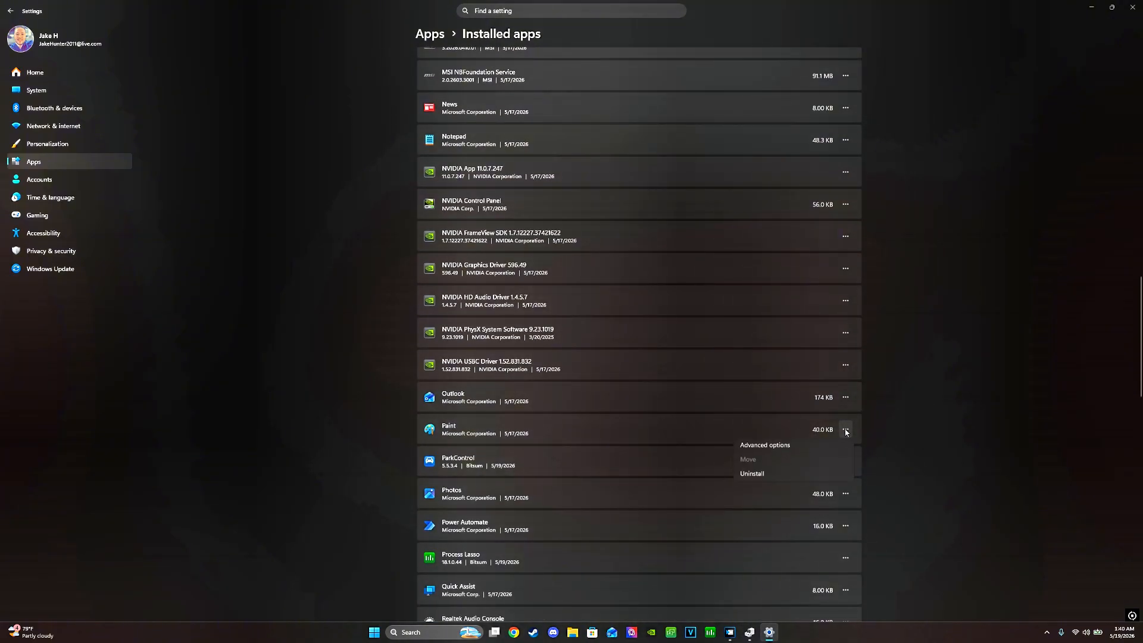
{"action": "left_click", "coordinate": [768, 480]}
{"action": "left_click", "coordinate": [826, 477]}
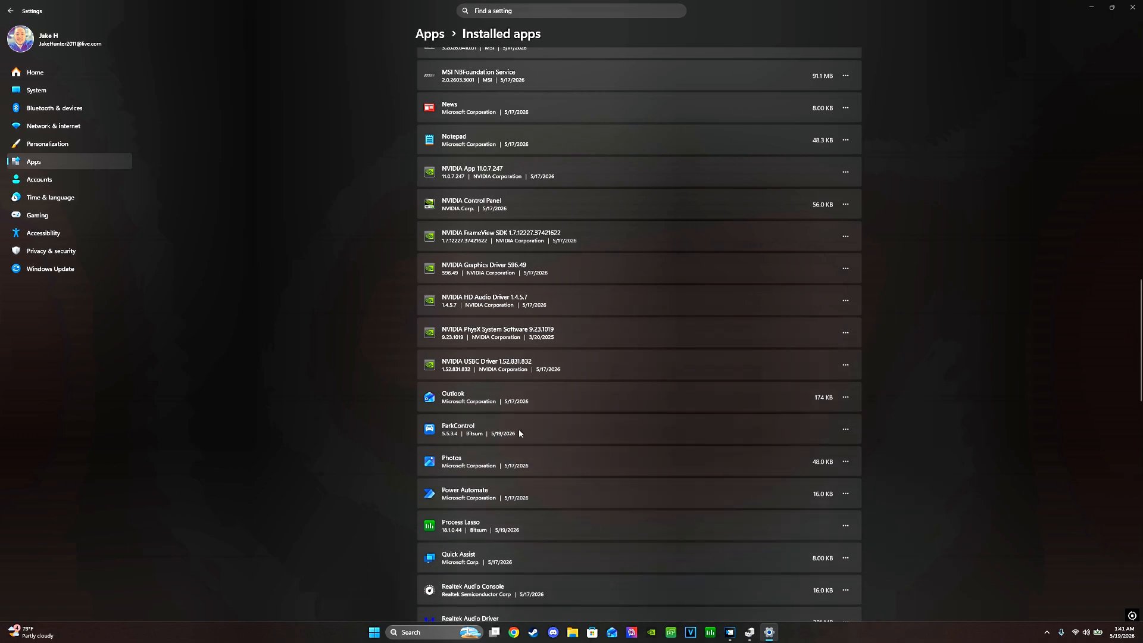
Step: Find Sound Recorder further down the installed apps list and uninstall it
{"action": "scroll", "coordinate": [503, 488], "scroll_direction": "down", "scroll_amount": 3}
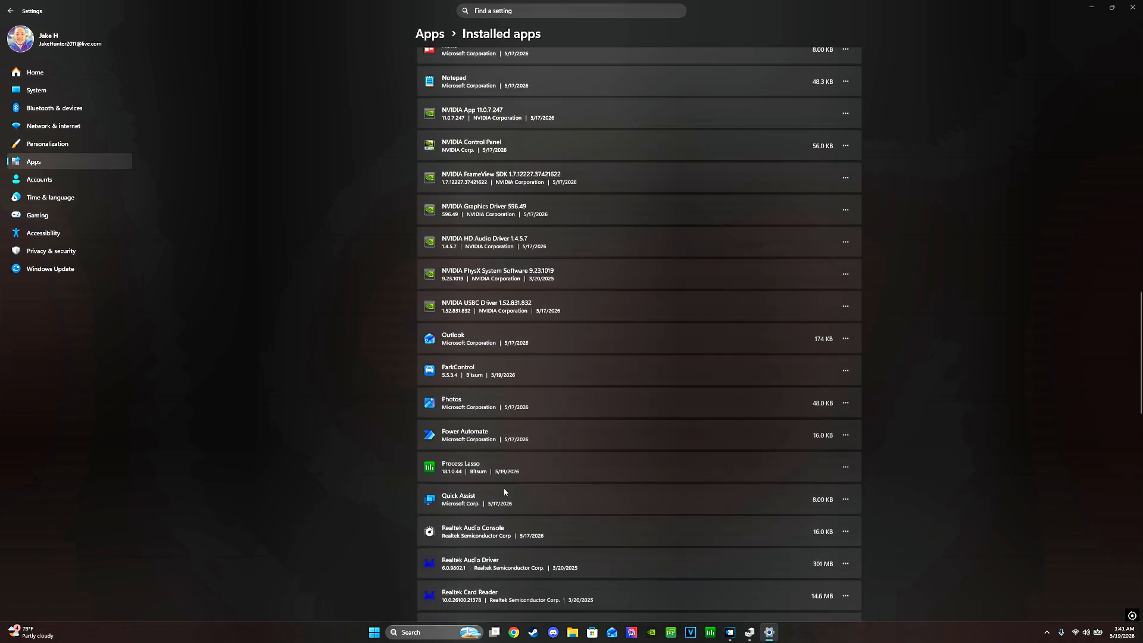
{"action": "scroll", "coordinate": [492, 475], "scroll_direction": "down", "scroll_amount": 3}
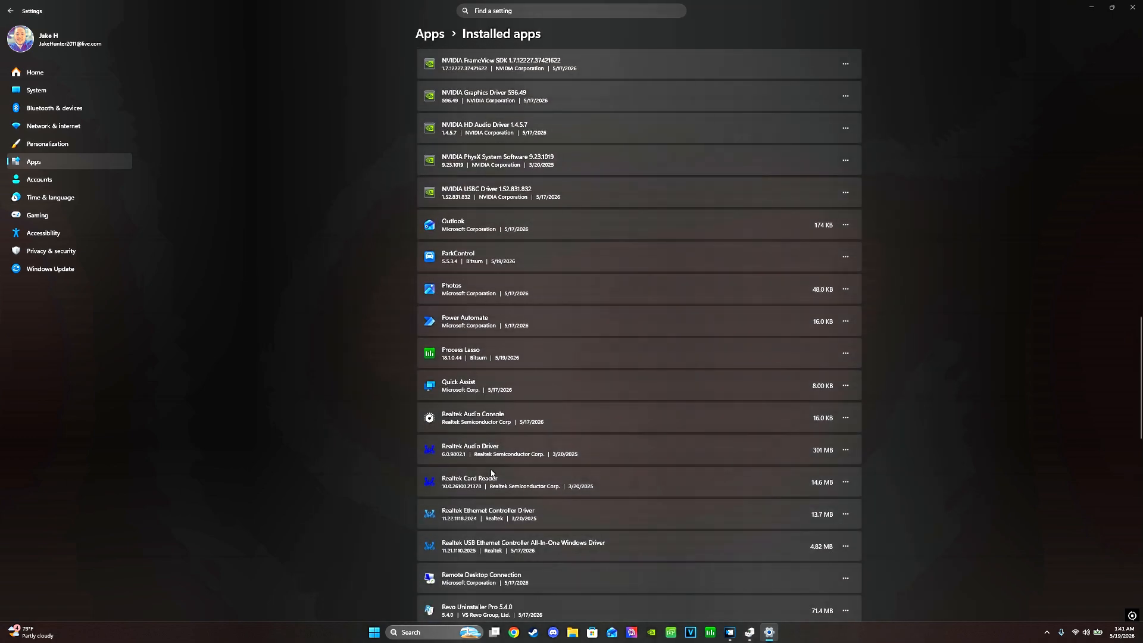
{"action": "scroll", "coordinate": [492, 474], "scroll_direction": "down", "scroll_amount": 3}
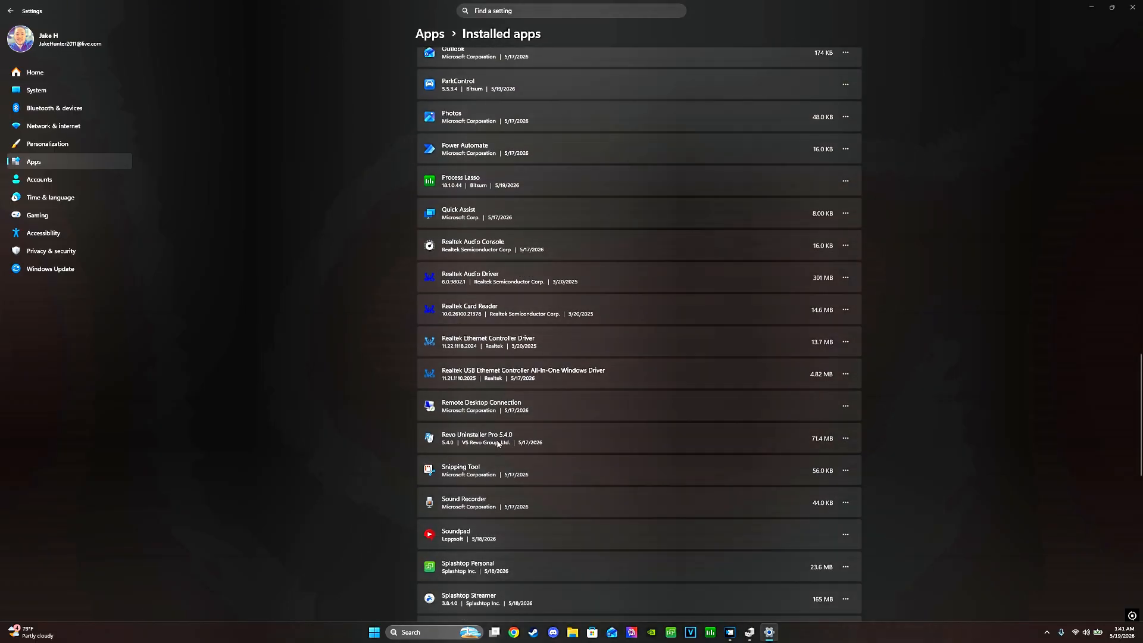
{"action": "scroll", "coordinate": [487, 419], "scroll_direction": "down", "scroll_amount": 5}
{"action": "left_click", "coordinate": [846, 416]}
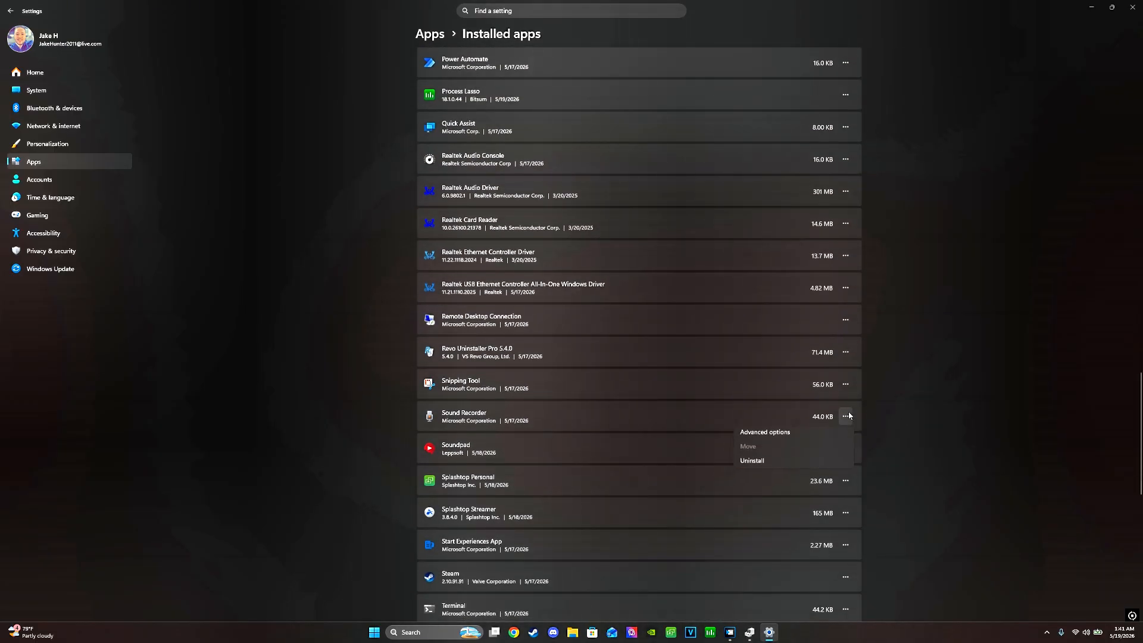
{"action": "left_click", "coordinate": [765, 466]}
{"action": "left_click", "coordinate": [826, 464]}
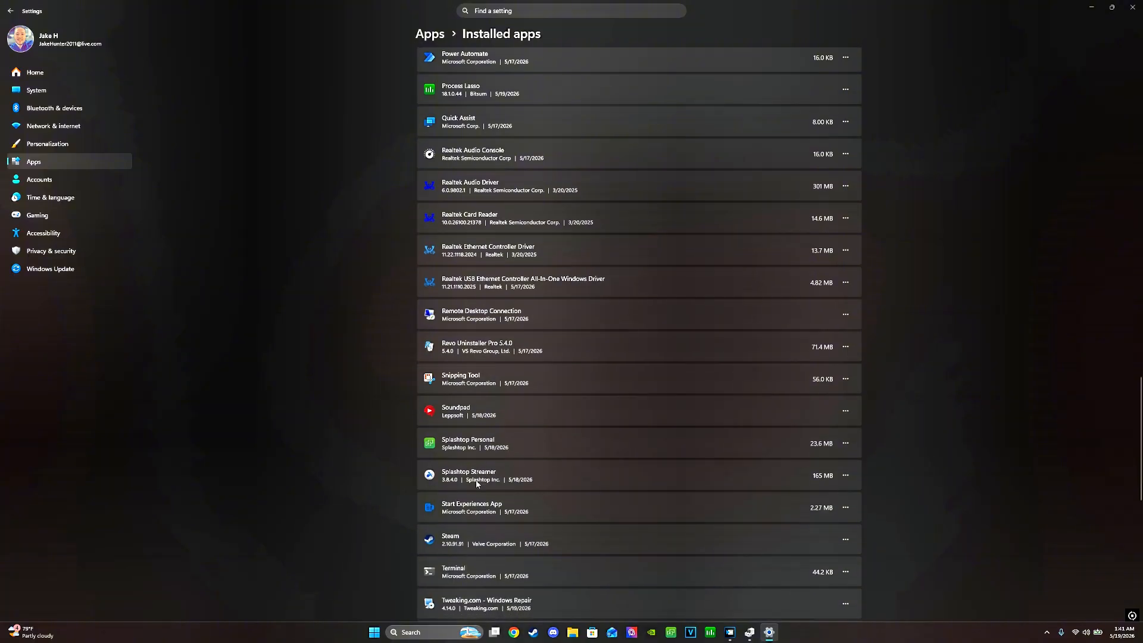
Step: Look through the remaining installed apps, from Splashtop Streamer to the end of the list, for further removal candidates
{"action": "scroll", "coordinate": [477, 484], "scroll_direction": "down", "scroll_amount": 2}
{"action": "scroll", "coordinate": [490, 470], "scroll_direction": "down", "scroll_amount": 2}
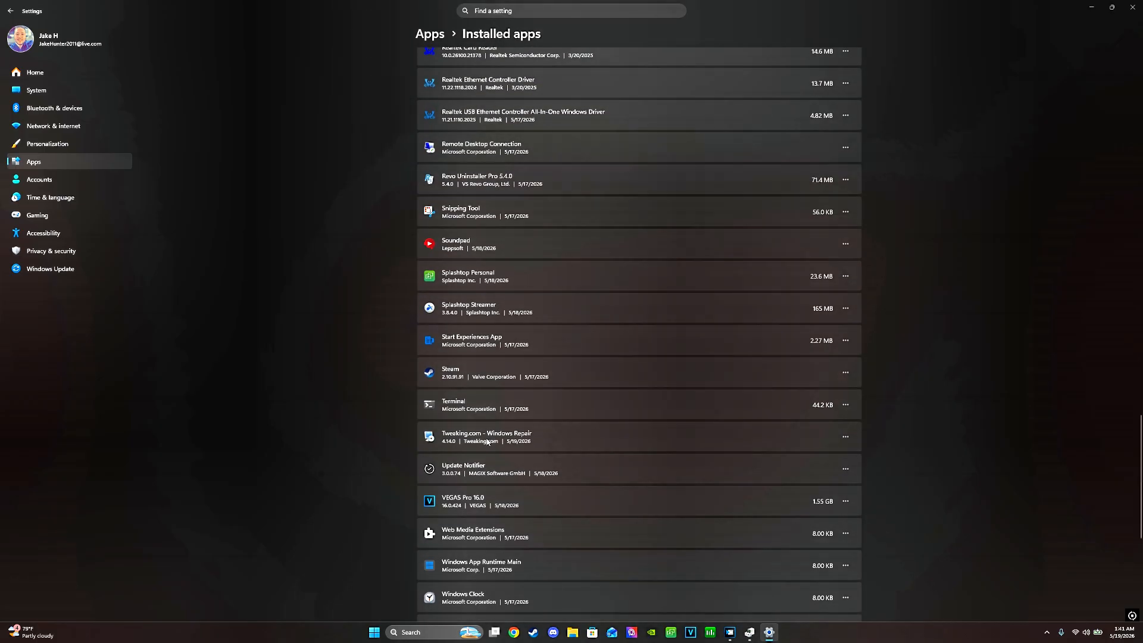
{"action": "scroll", "coordinate": [558, 443], "scroll_direction": "down", "scroll_amount": 2}
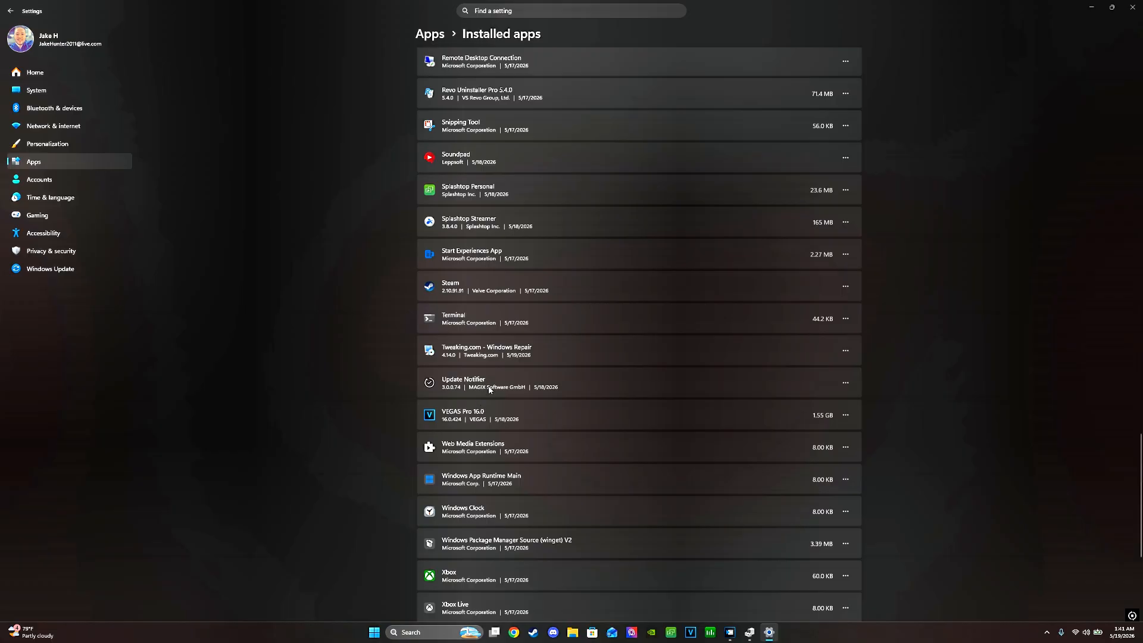
{"action": "scroll", "coordinate": [489, 392], "scroll_direction": "down", "scroll_amount": 2}
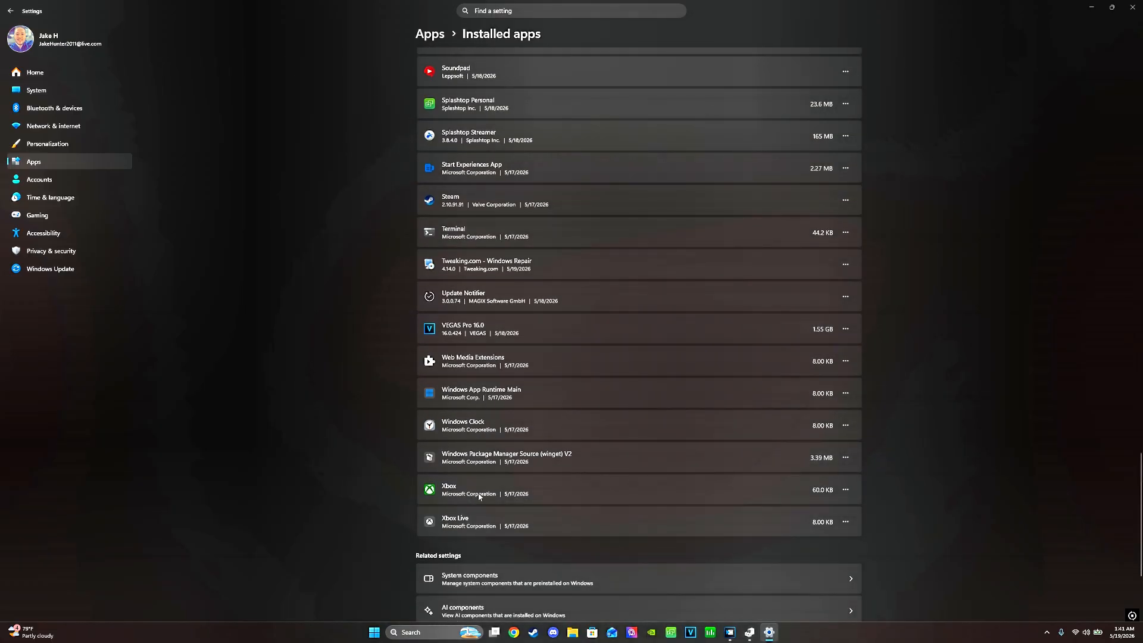
{"action": "scroll", "coordinate": [497, 518], "scroll_direction": "down", "scroll_amount": 4}
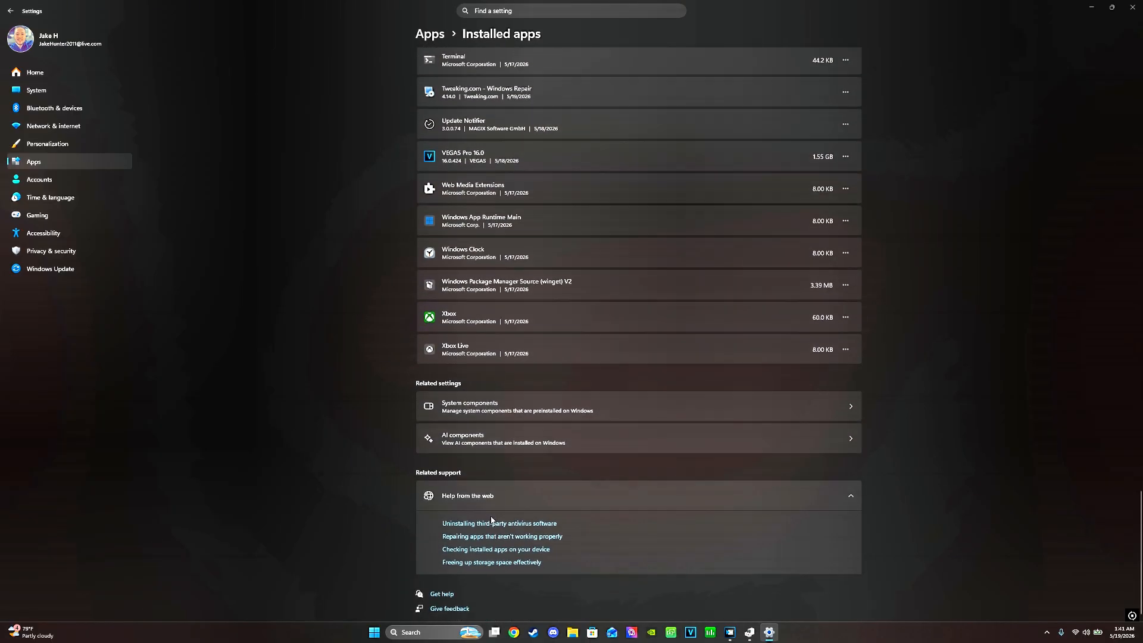
Step: Search Windows for "advanced", open the advanced system settings and bring up the virtual memory settings from Performance Options
{"action": "left_click", "coordinate": [443, 629]}
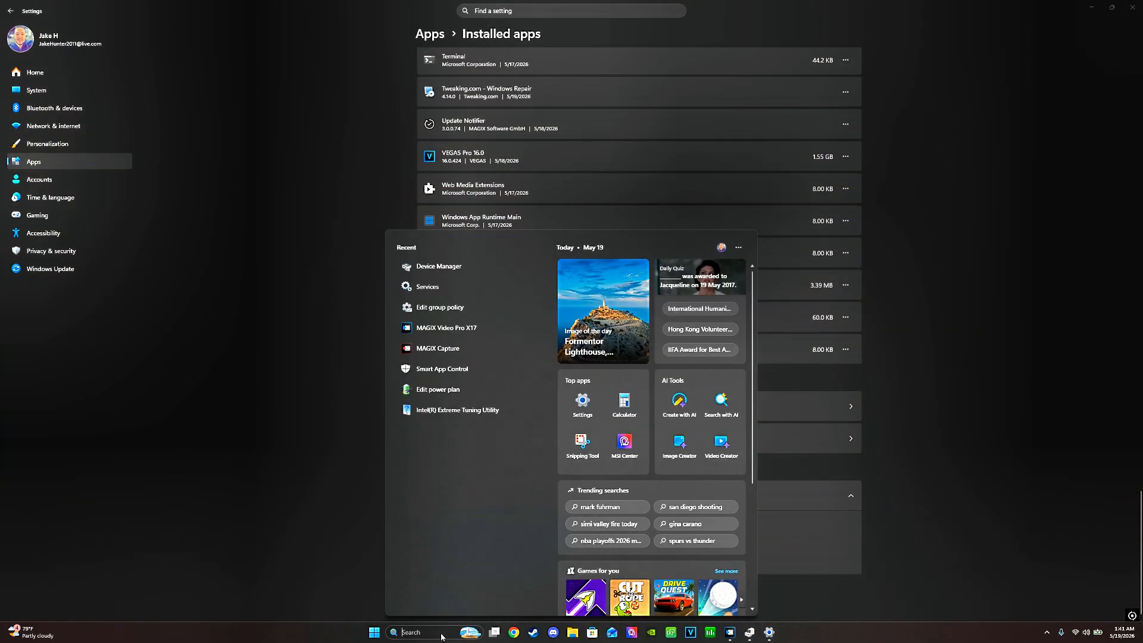
{"action": "type", "text": "advanced"}
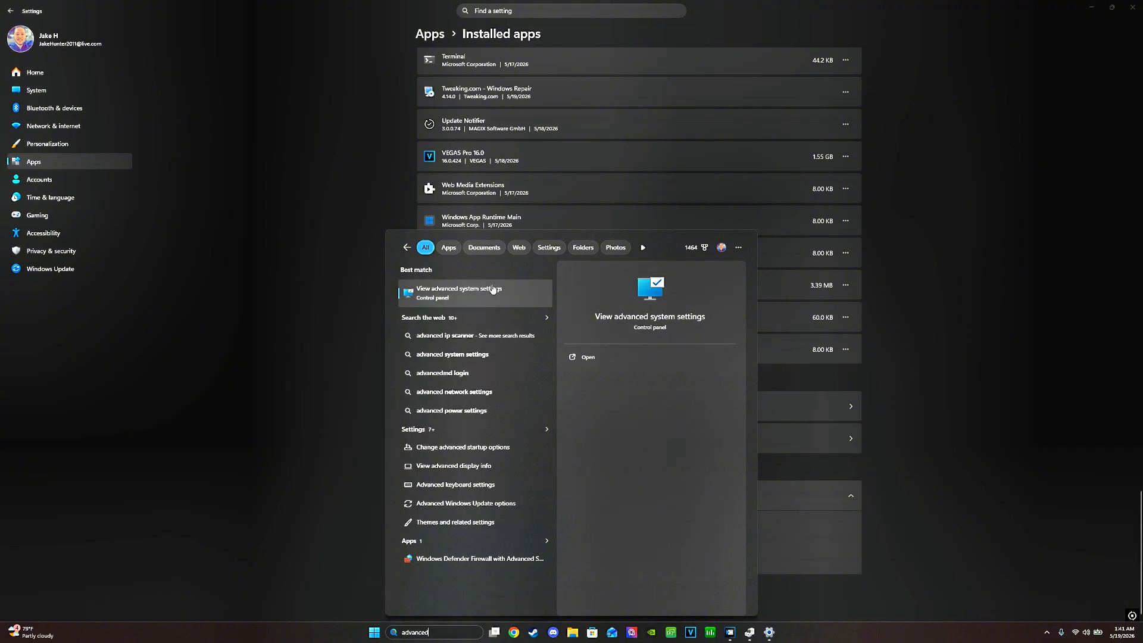
{"action": "key", "text": "Return"}
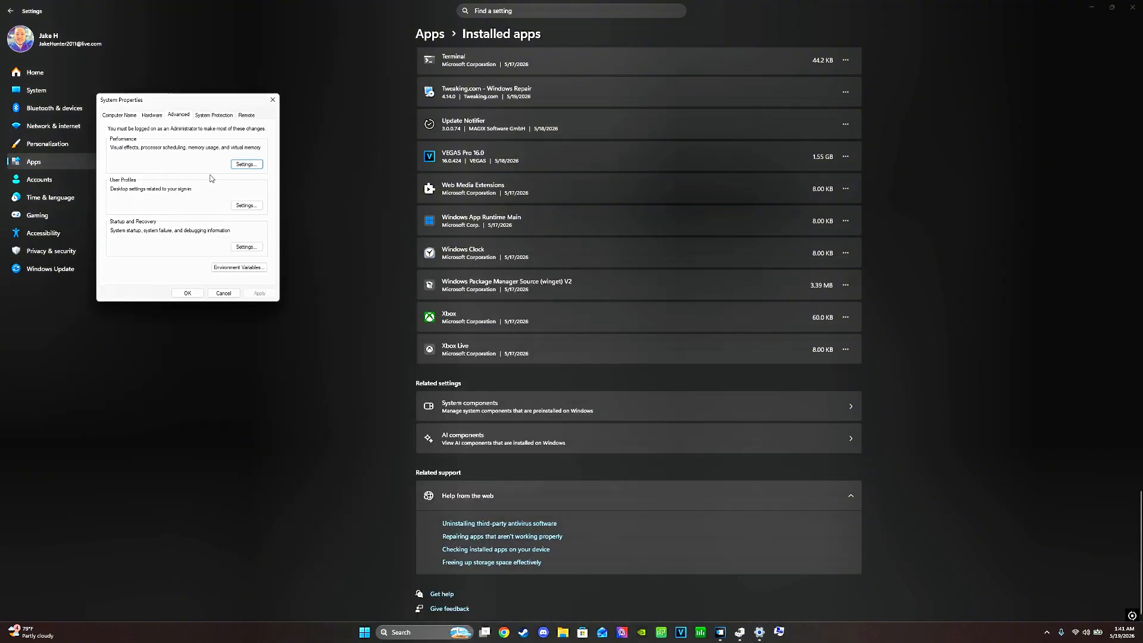
{"action": "left_click", "coordinate": [242, 165]}
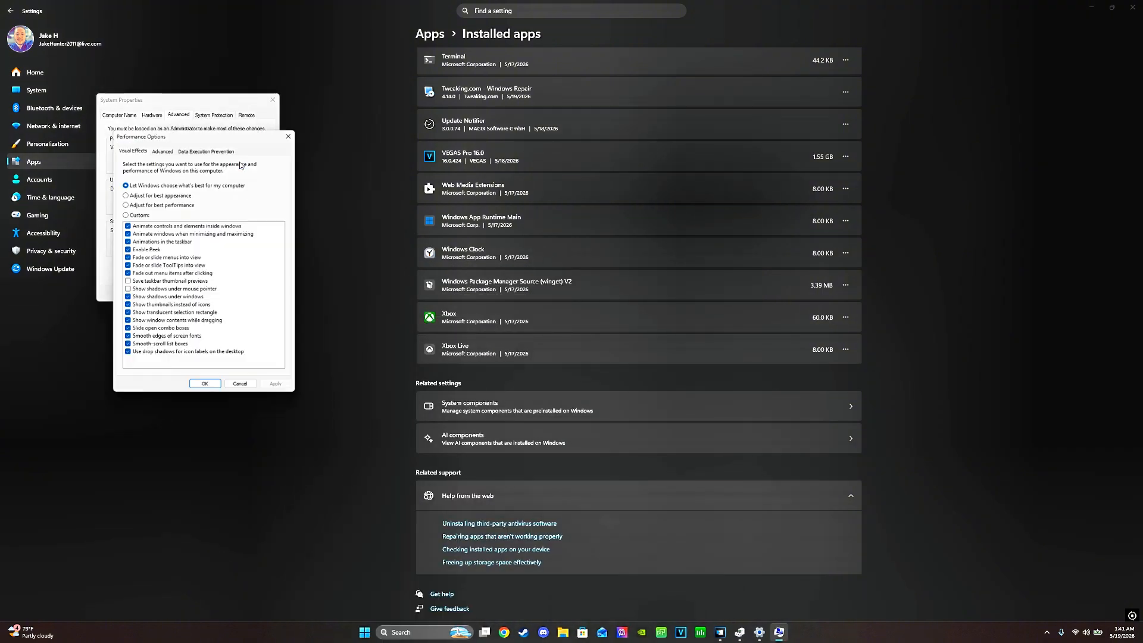
{"action": "left_click", "coordinate": [162, 149]}
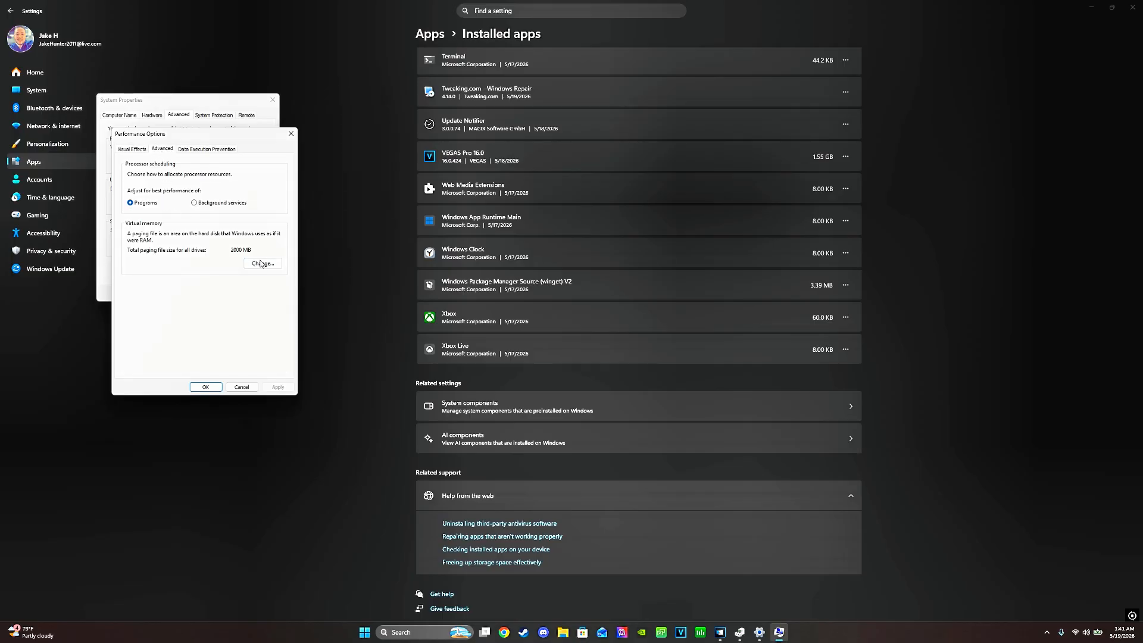
{"action": "left_click", "coordinate": [261, 264]}
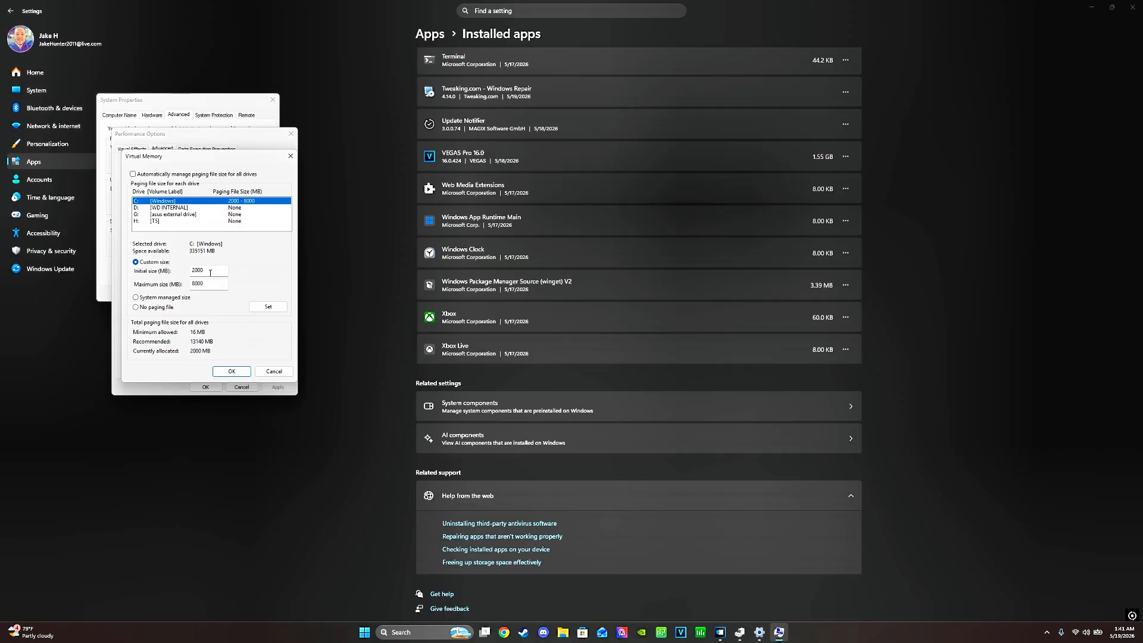
Step: Move the Virtual Memory dialog away from the other dialogs and close the Settings and Device Manager windows
{"action": "left_click_drag", "start_coordinate": [238, 157], "coordinate": [589, 188]}
{"action": "left_click", "coordinate": [1136, 4]}
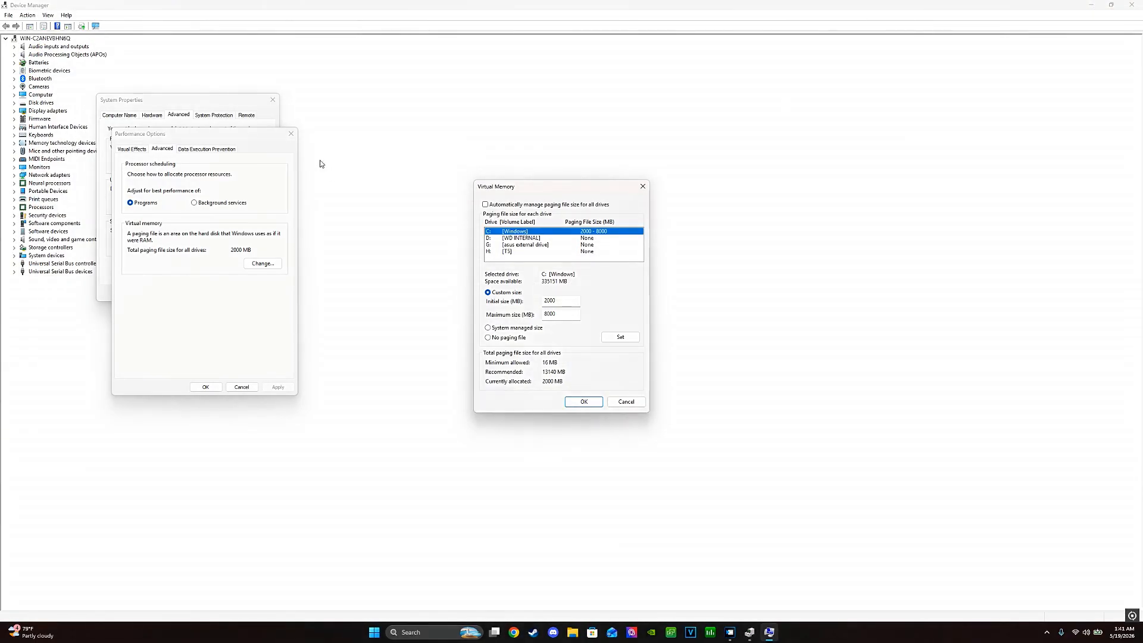
{"action": "left_click", "coordinate": [1136, 5]}
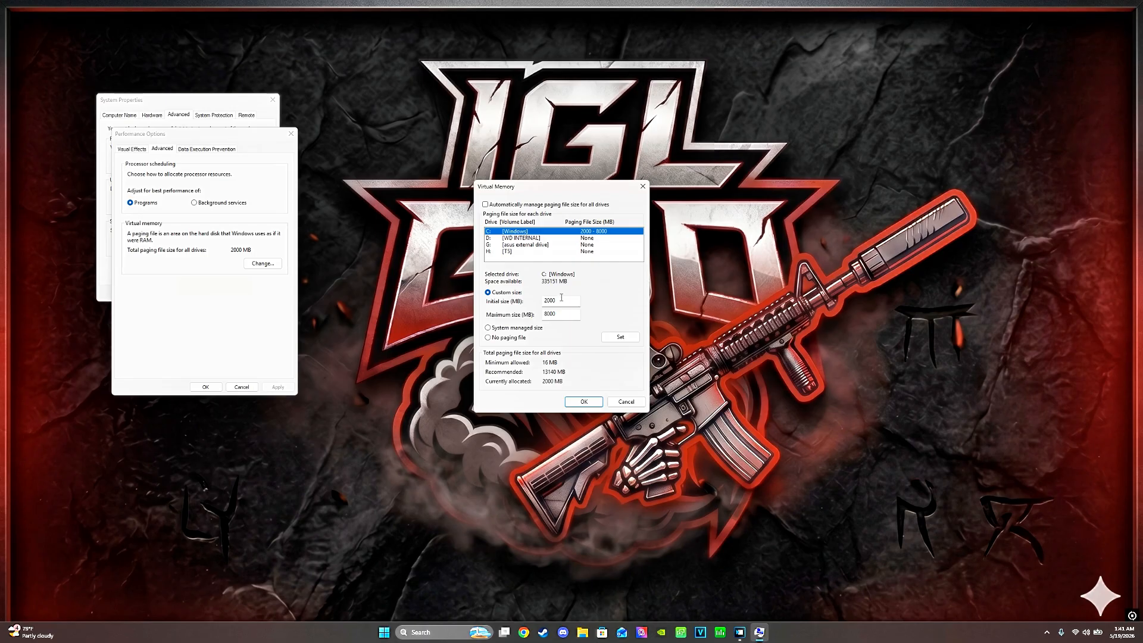
Step: Accept the custom paging file settings for drive C: and close the Virtual Memory, Performance Options and System Properties dialogs
{"action": "left_click", "coordinate": [584, 401]}
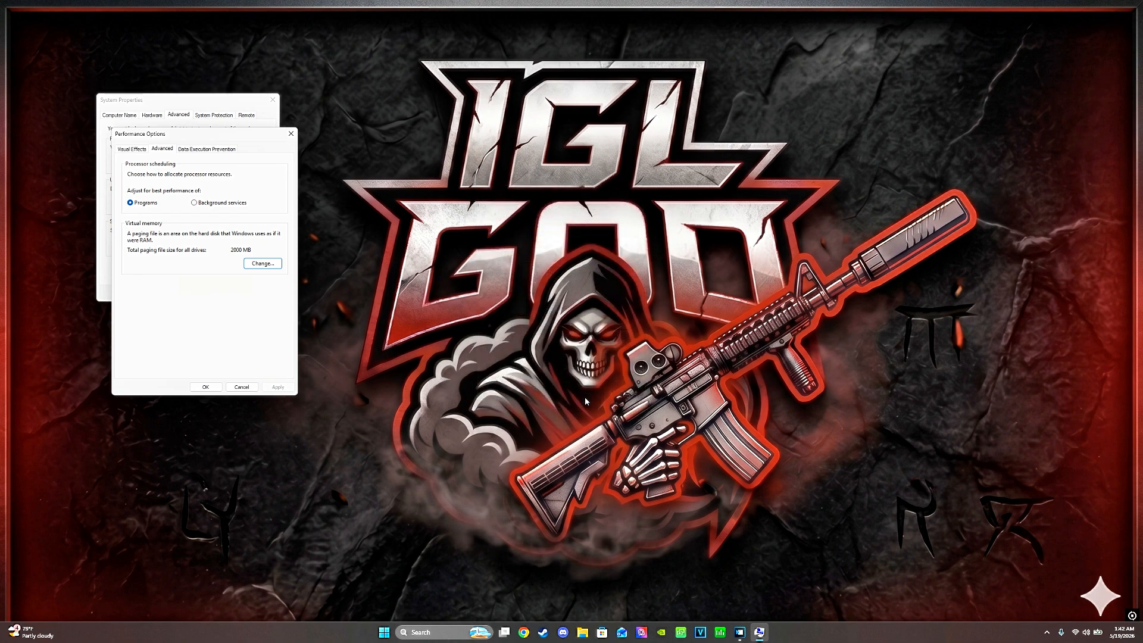
{"action": "left_click", "coordinate": [206, 387]}
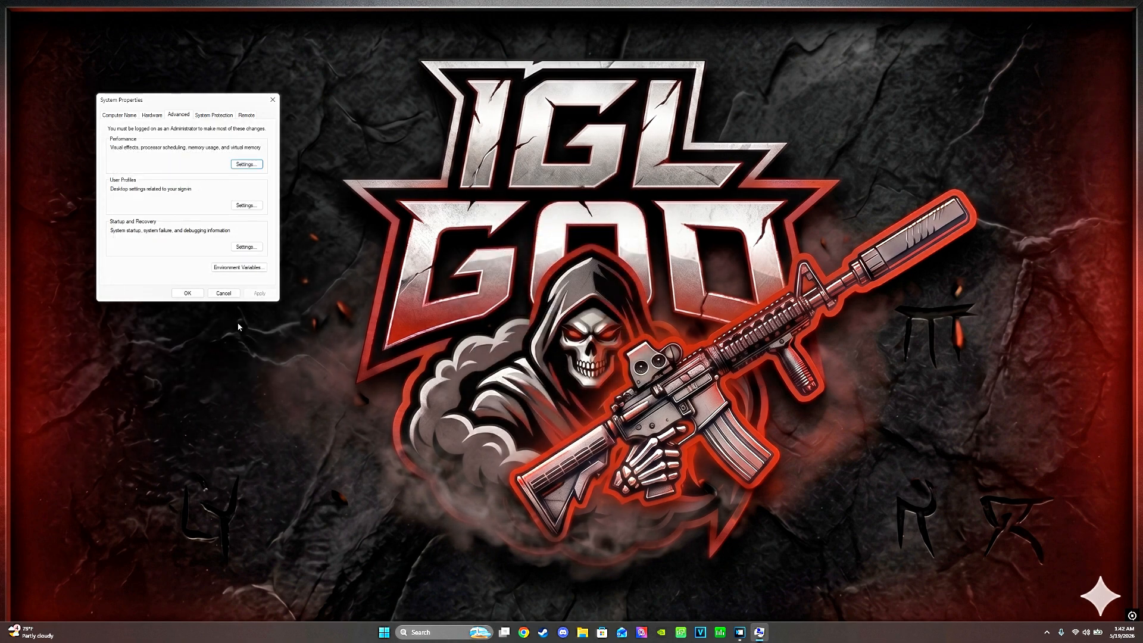
{"action": "left_click", "coordinate": [189, 294]}
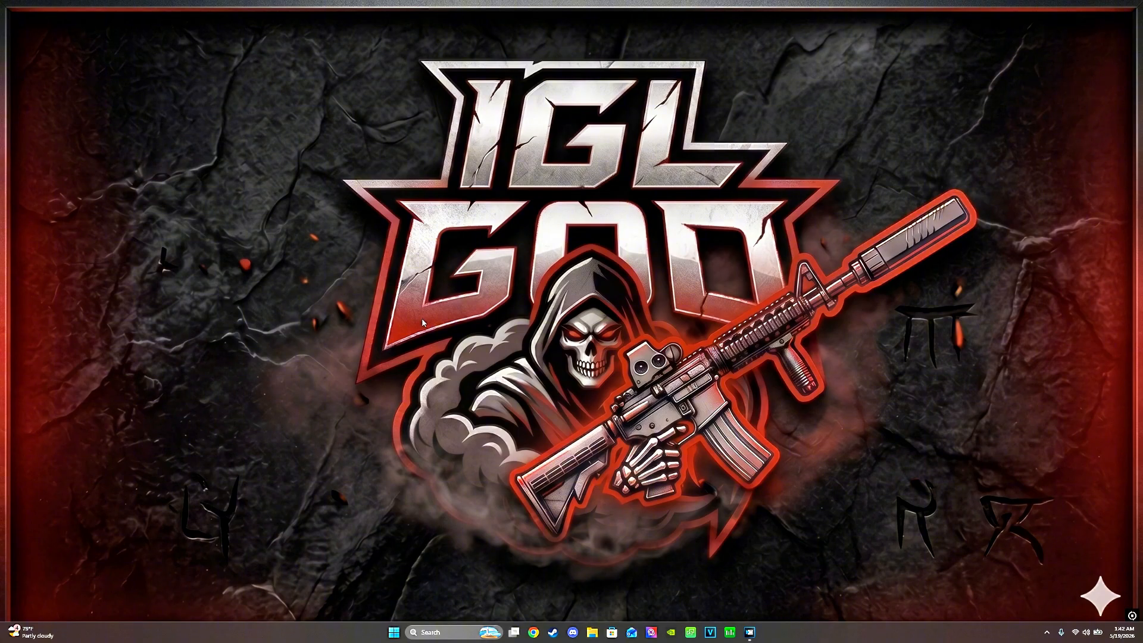
Step: Search Windows for the Game Mode settings and open that page to check the Game Mode state
{"action": "left_click", "coordinate": [471, 632]}
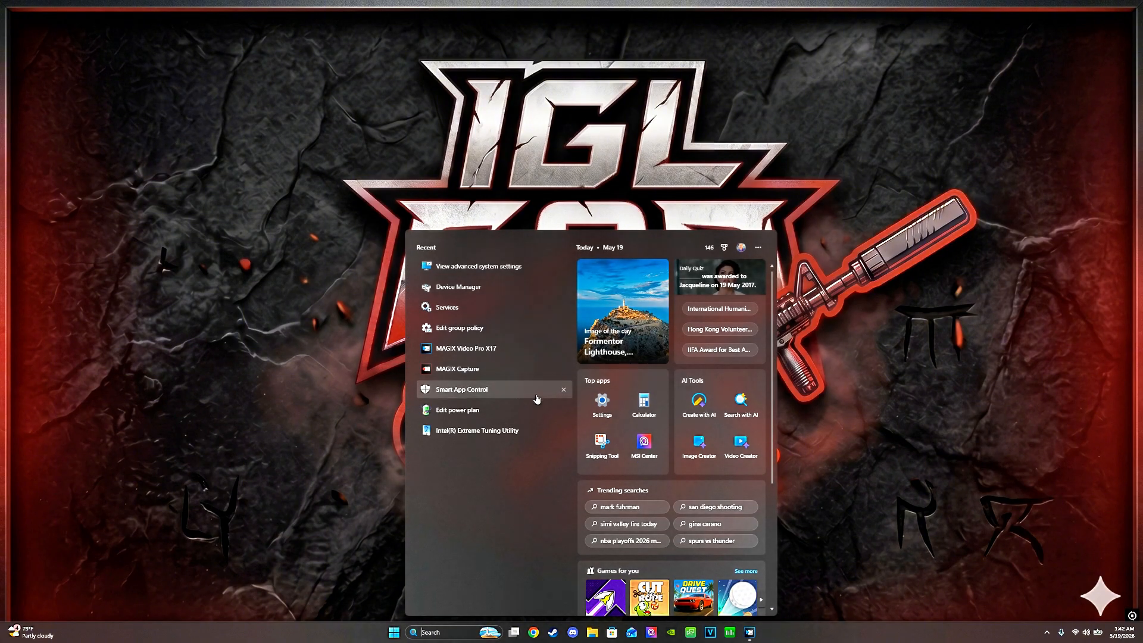
{"action": "type", "text": "game bar"}
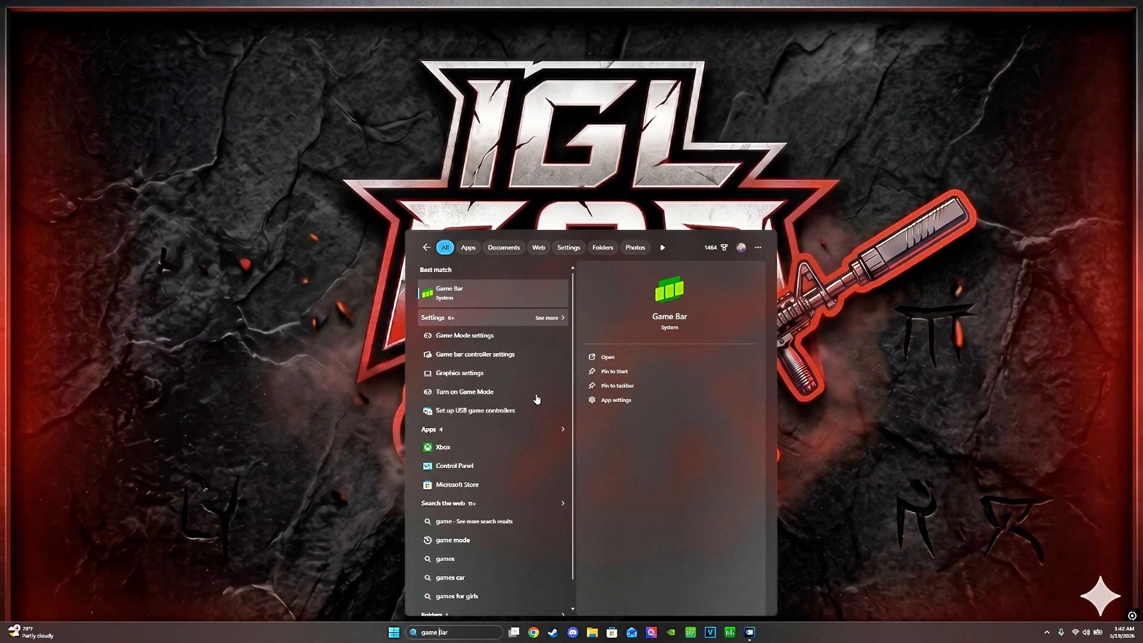
{"action": "key", "text": "BackSpace"}
{"action": "key", "text": "BackSpace"}
{"action": "key", "text": "BackSpace"}
{"action": "type", "text": "mode settin"}
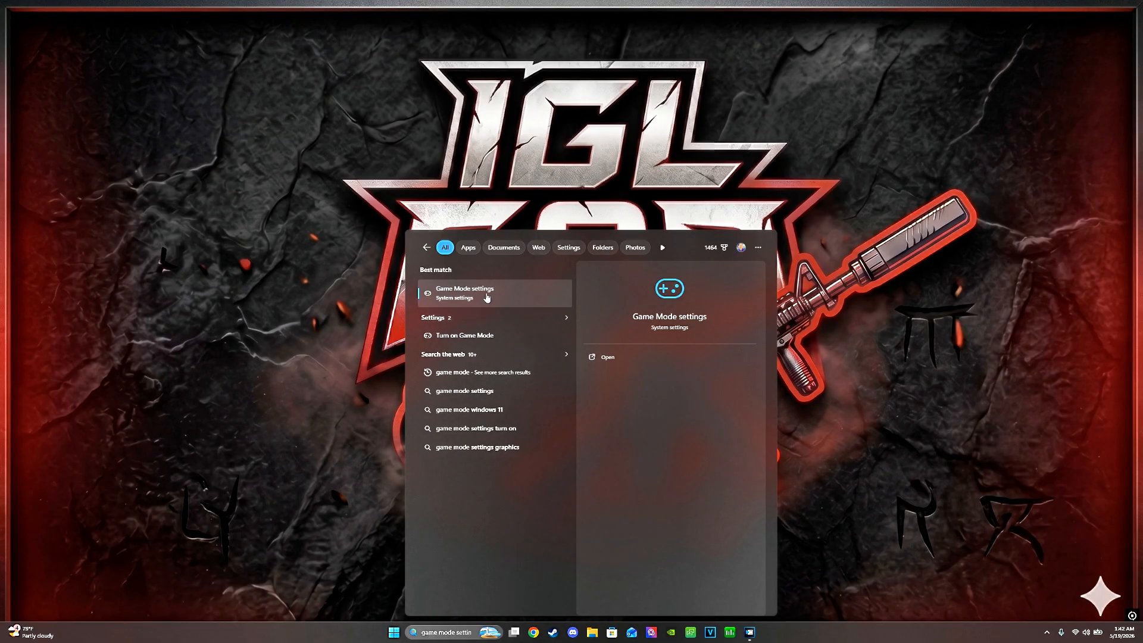
{"action": "left_click", "coordinate": [486, 297]}
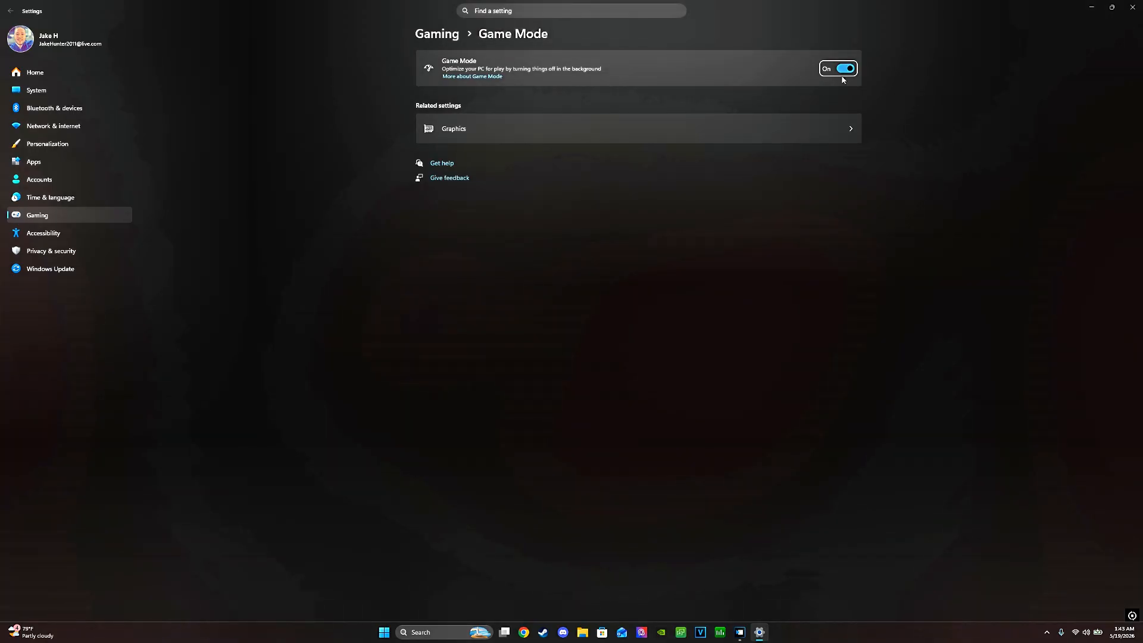
Step: Open the related Graphics settings and expand the advanced graphics settings to check hardware-accelerated GPU scheduling
{"action": "left_click", "coordinate": [690, 128]}
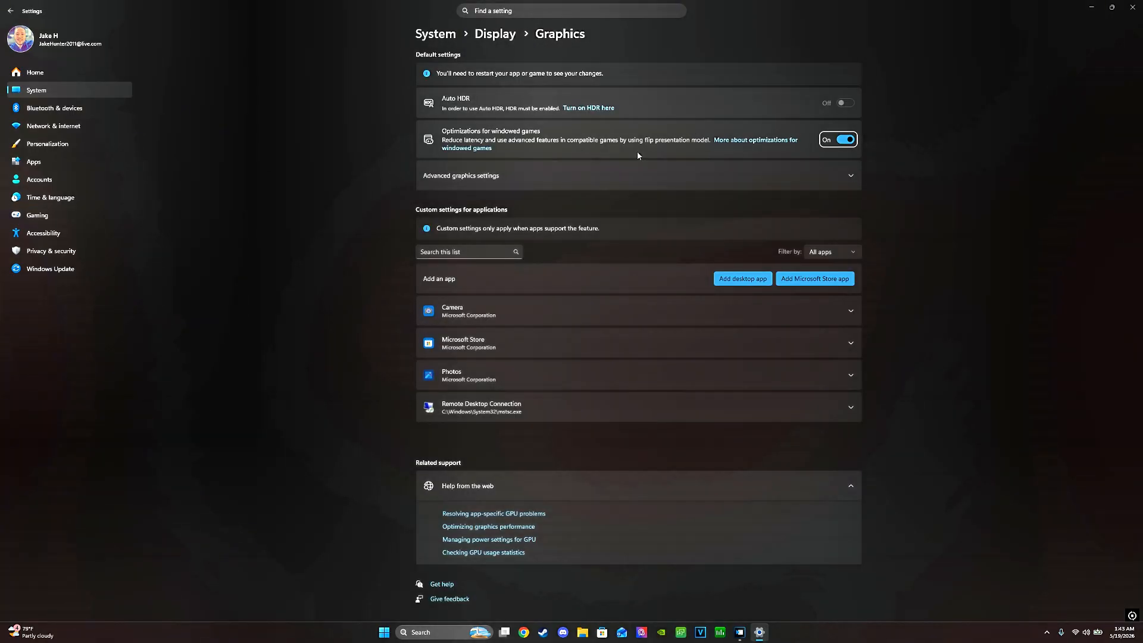
{"action": "left_click", "coordinate": [759, 177]}
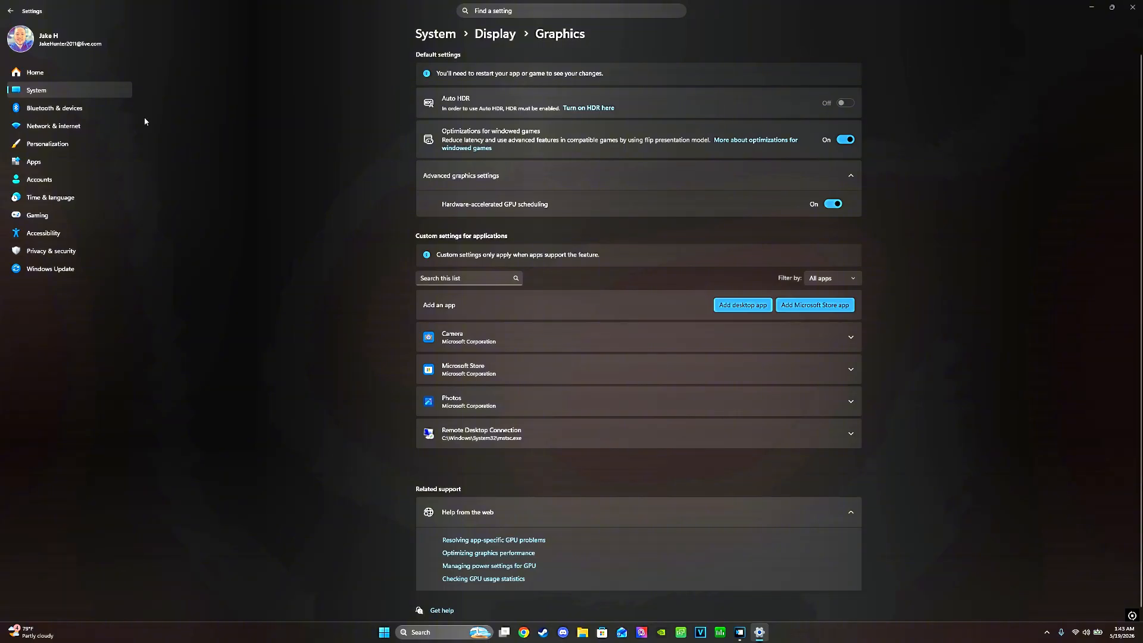
Step: Return to the System settings and open the Power & battery page
{"action": "left_click", "coordinate": [61, 94]}
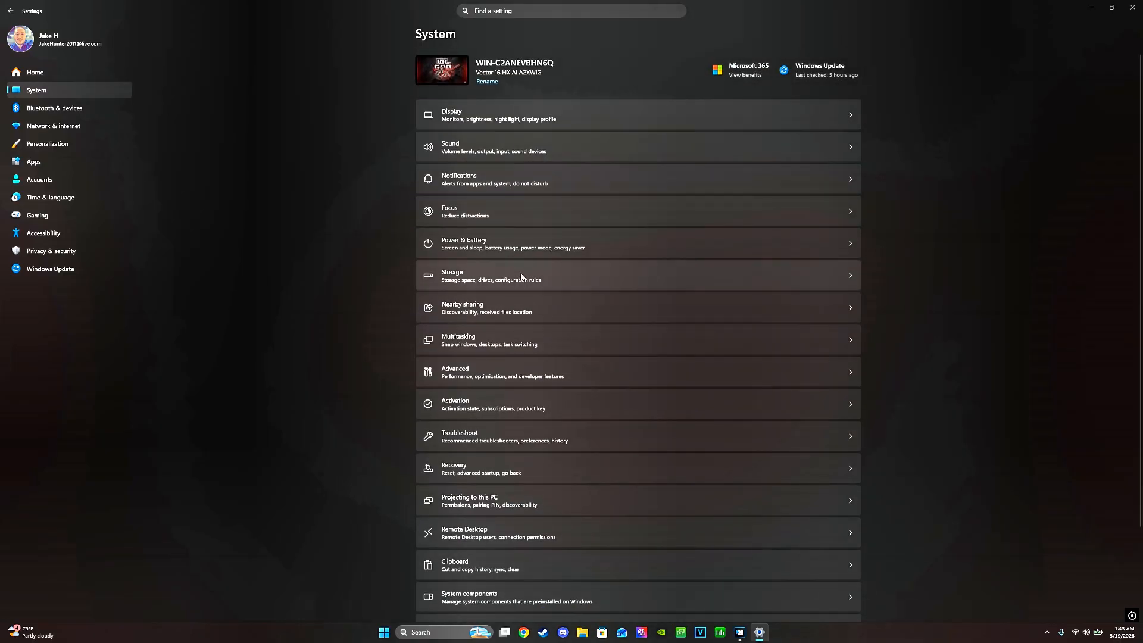
{"action": "left_click", "coordinate": [516, 255]}
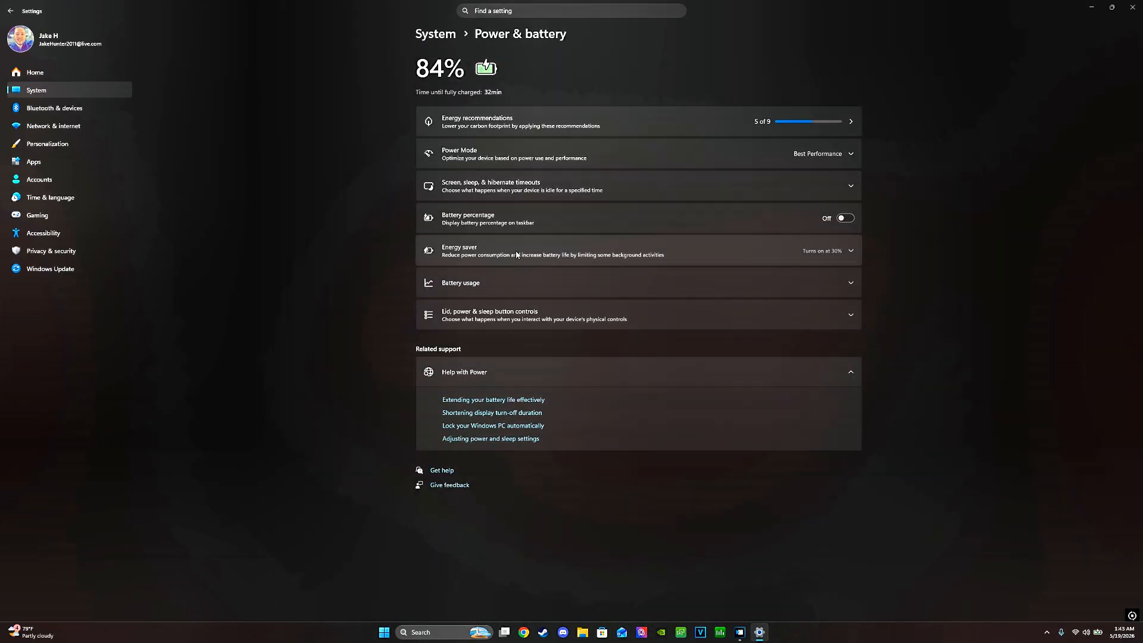
Step: Expand the Power Mode options to check the plugged-in and on-battery modes, and close Settings
{"action": "left_click", "coordinate": [848, 160]}
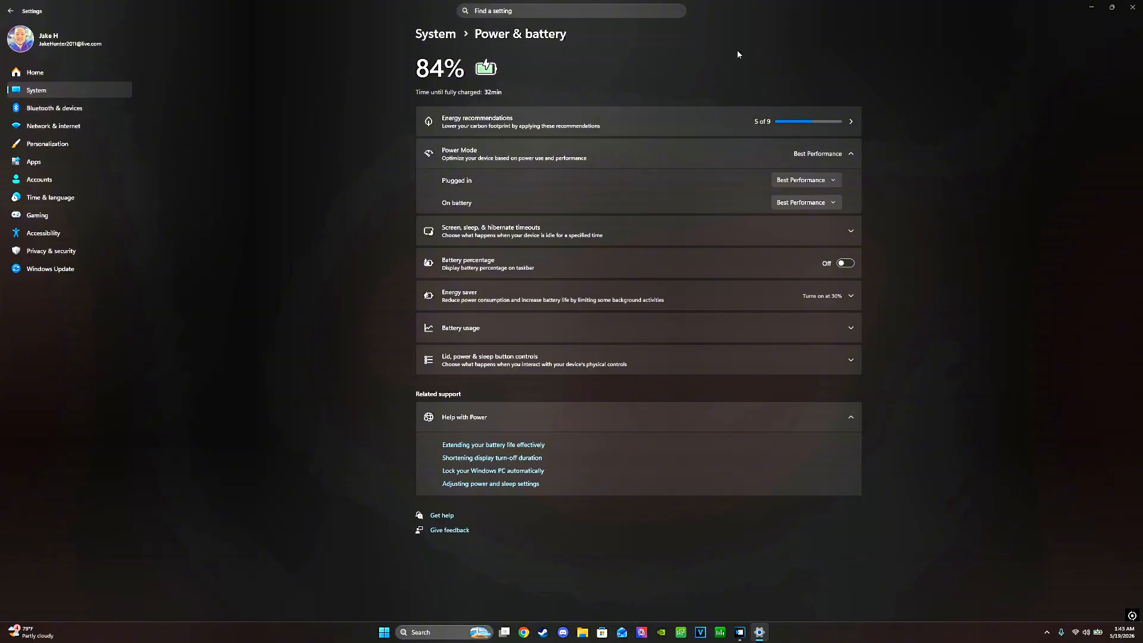
{"action": "left_click", "coordinate": [1133, 7]}
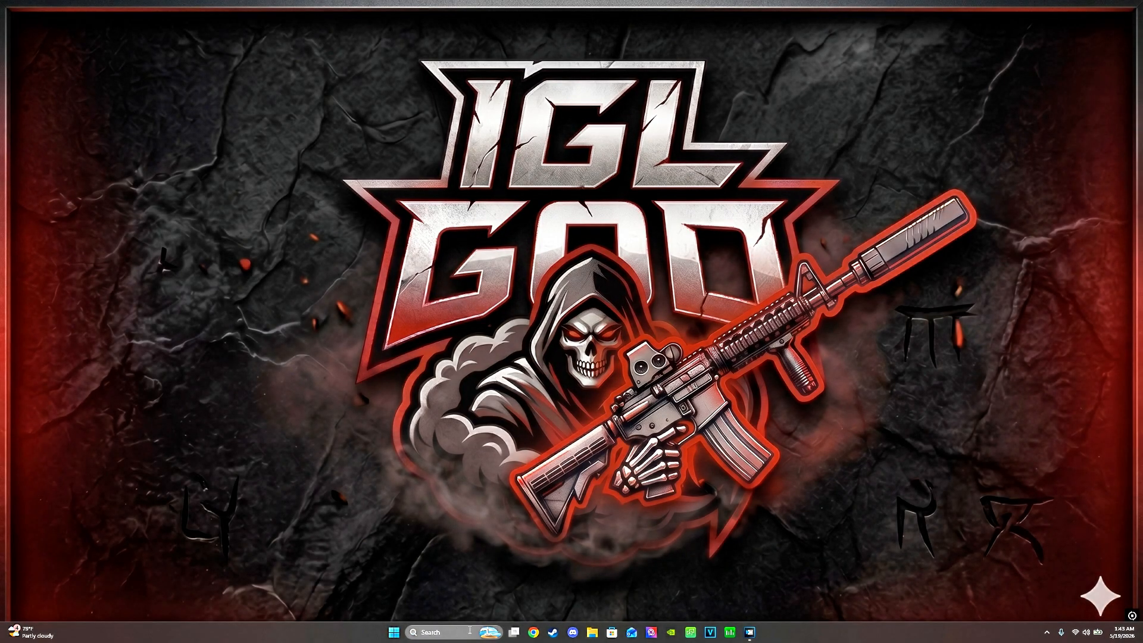
Step: Search Windows for Device Manager and open it
{"action": "left_click", "coordinate": [463, 630]}
{"action": "type", "text": "device Manager"}
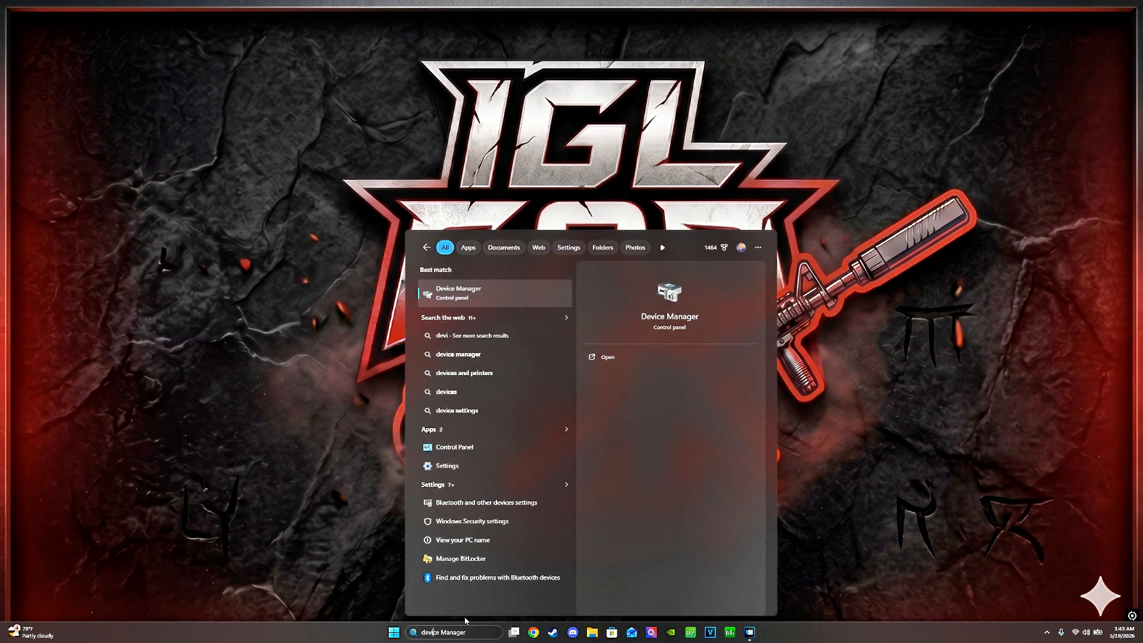
{"action": "left_click", "coordinate": [474, 293]}
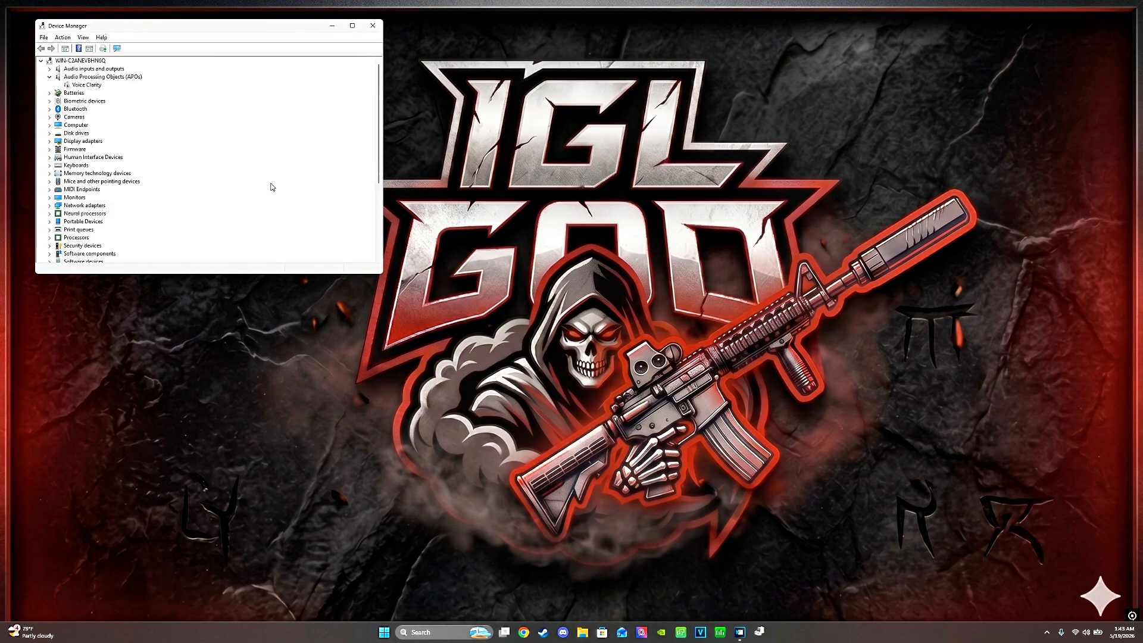
Step: Check the power management settings of the Realtek Gaming 2.5GbE Family Controller network adapter and close its properties
{"action": "left_click", "coordinate": [50, 206]}
{"action": "right_click", "coordinate": [100, 185]}
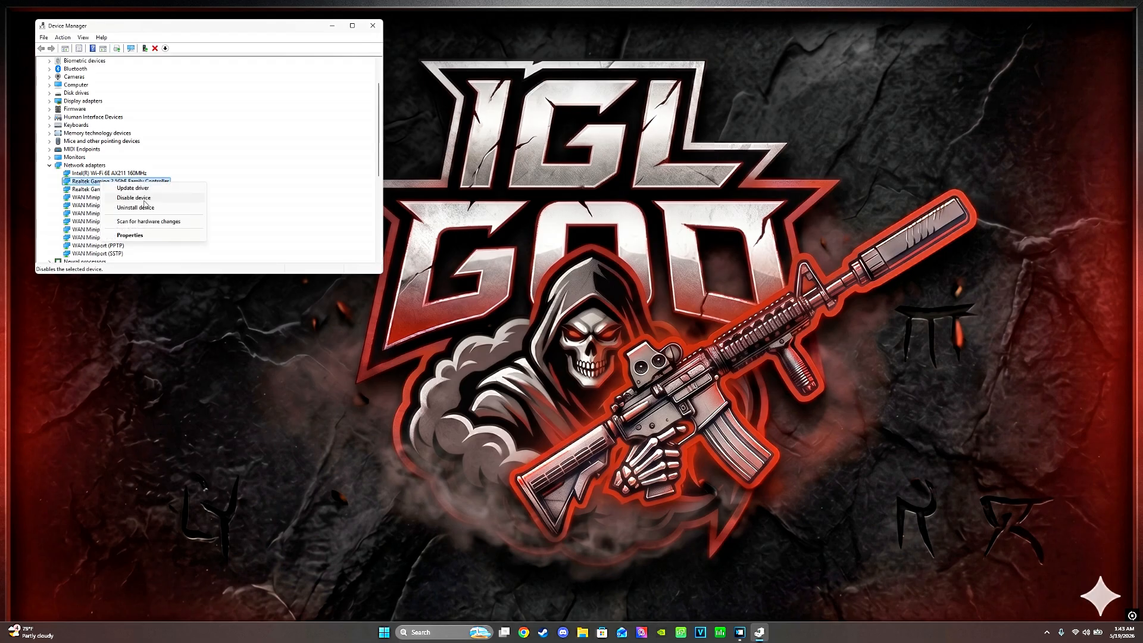
{"action": "left_click", "coordinate": [119, 238]}
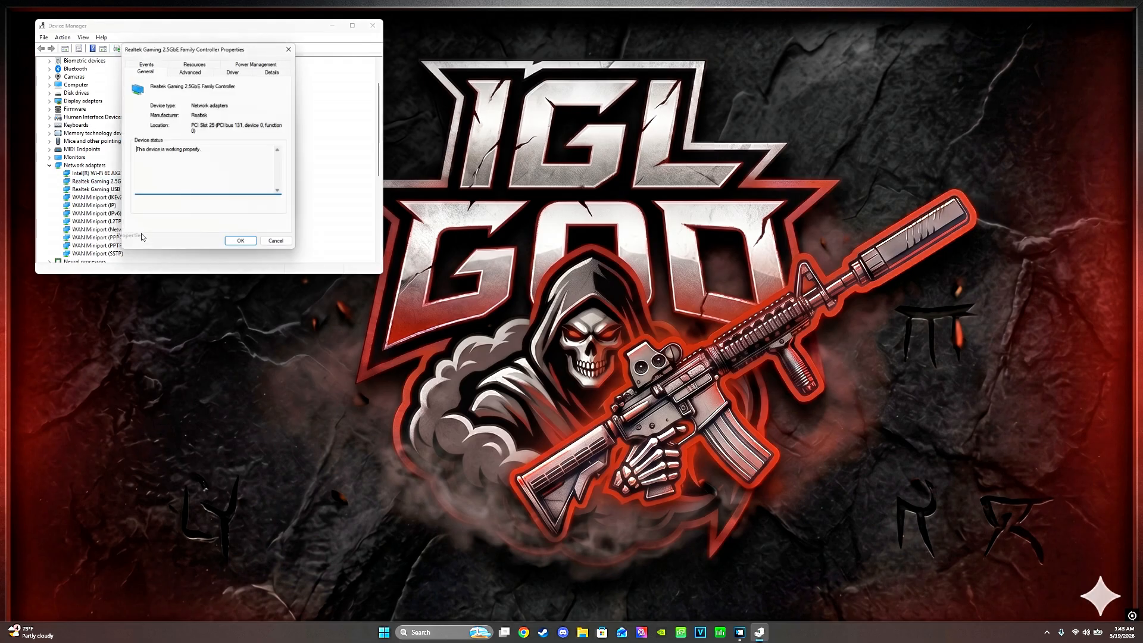
{"action": "left_click", "coordinate": [257, 64]}
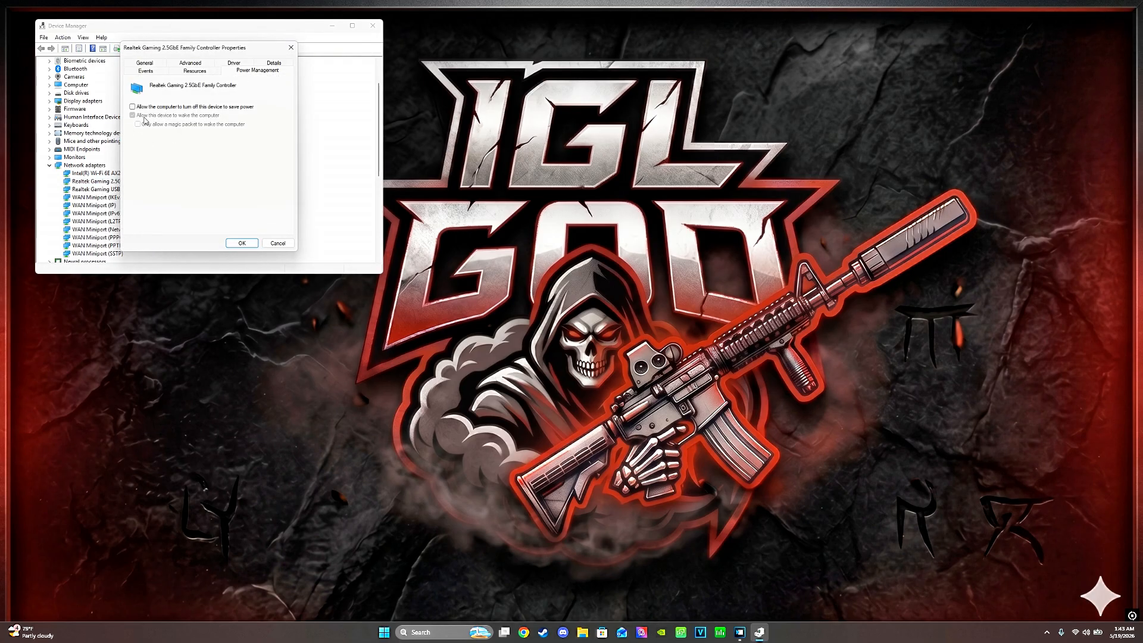
{"action": "left_click", "coordinate": [242, 243]}
Step: Check the power management settings of the Realtek Gaming USB 2.5GbE Family Controller, collapse the network adapters and close Device Manager
{"action": "right_click", "coordinate": [112, 190]}
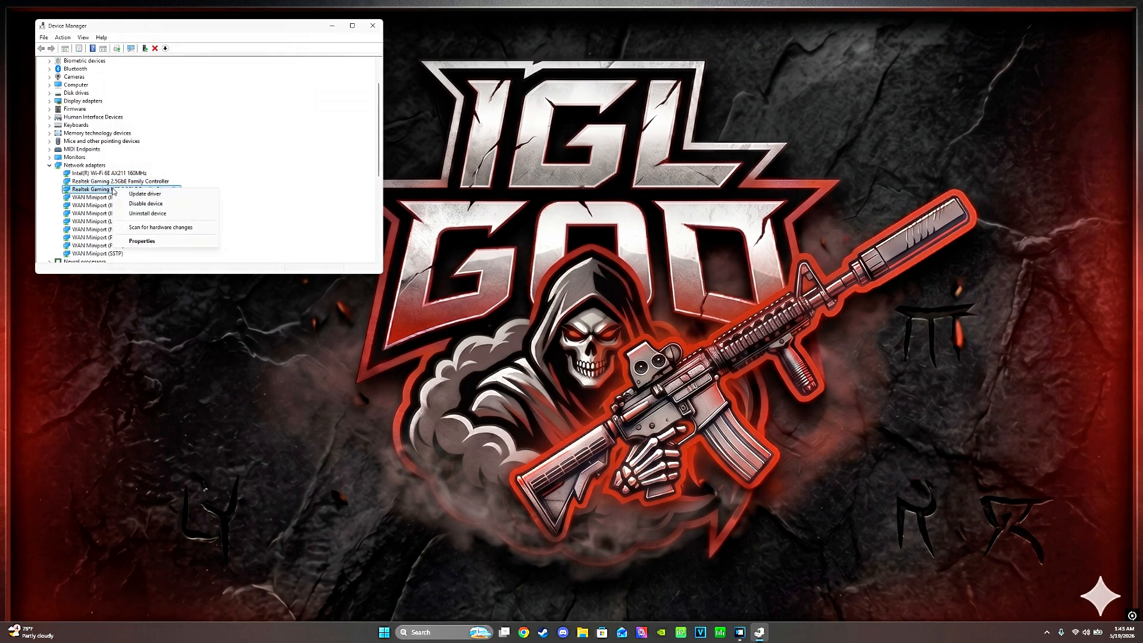
{"action": "left_click", "coordinate": [122, 244]}
{"action": "left_click", "coordinate": [259, 64]}
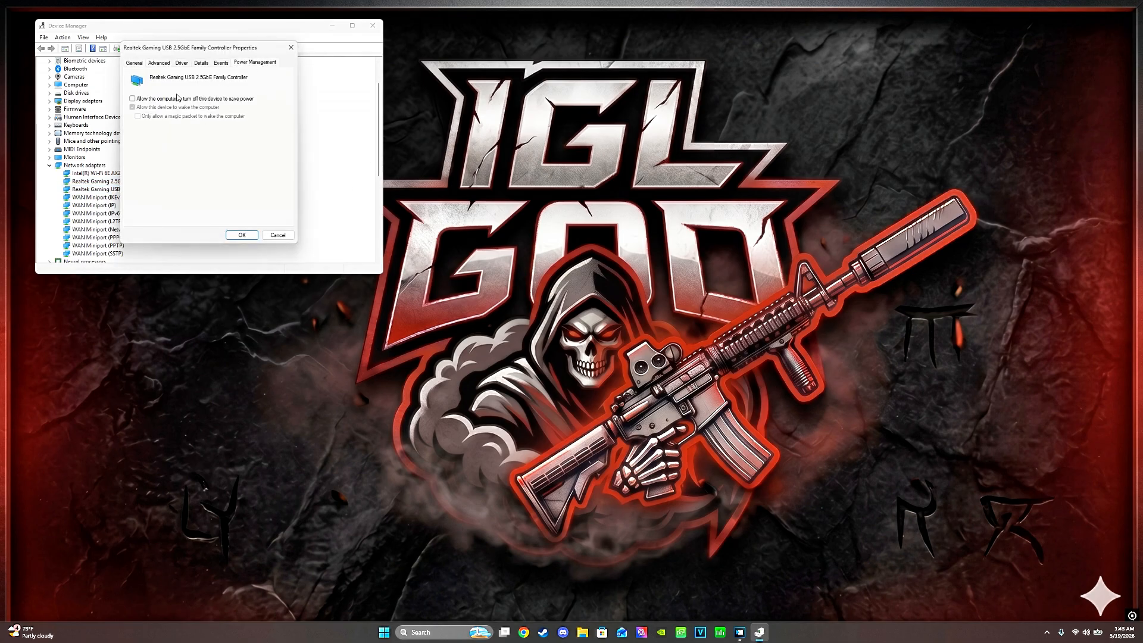
{"action": "left_click", "coordinate": [248, 237]}
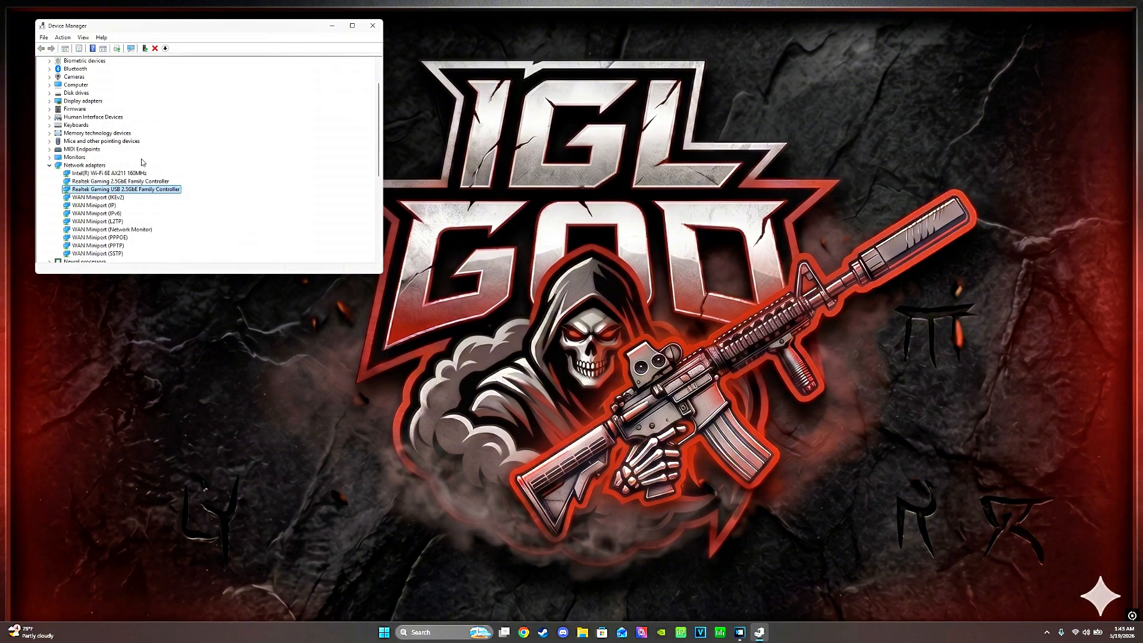
{"action": "left_click", "coordinate": [50, 166]}
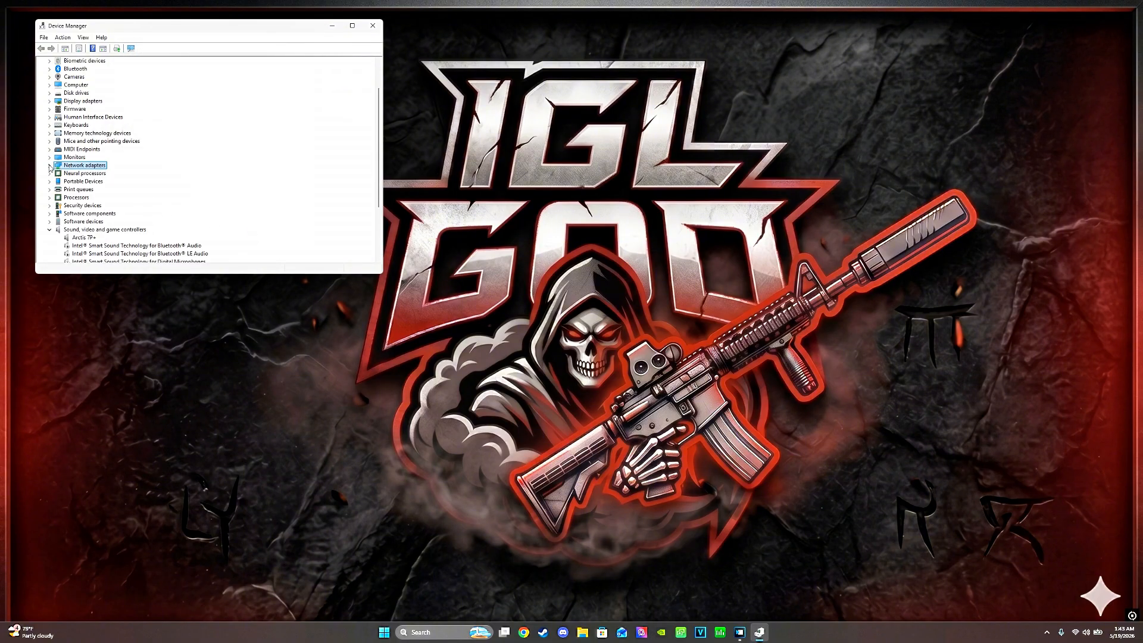
{"action": "left_click", "coordinate": [373, 27]}
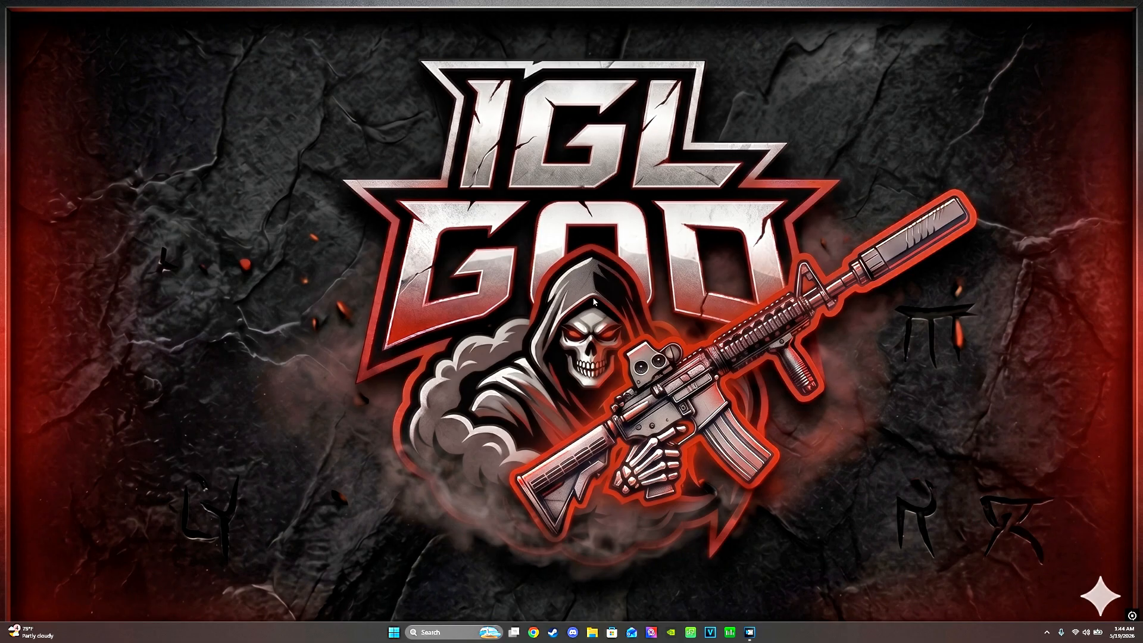
Step: Open Intel Extreme Tuning Utility through the Windows search and run its benchmark on the current settings
{"action": "left_click", "coordinate": [441, 632]}
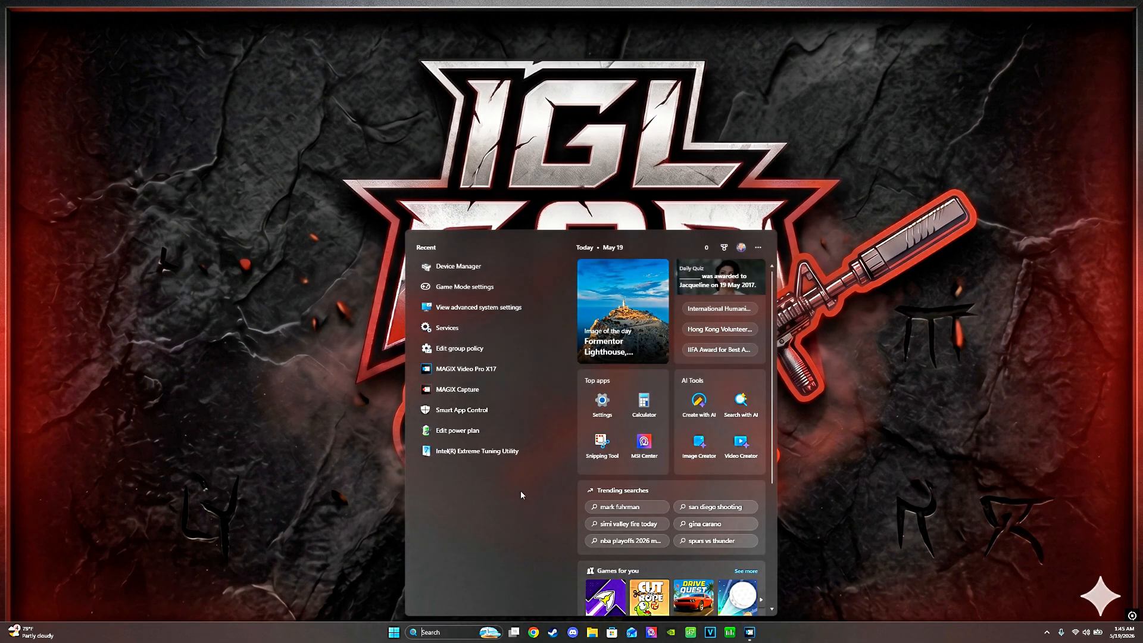
{"action": "type", "text": "inte"}
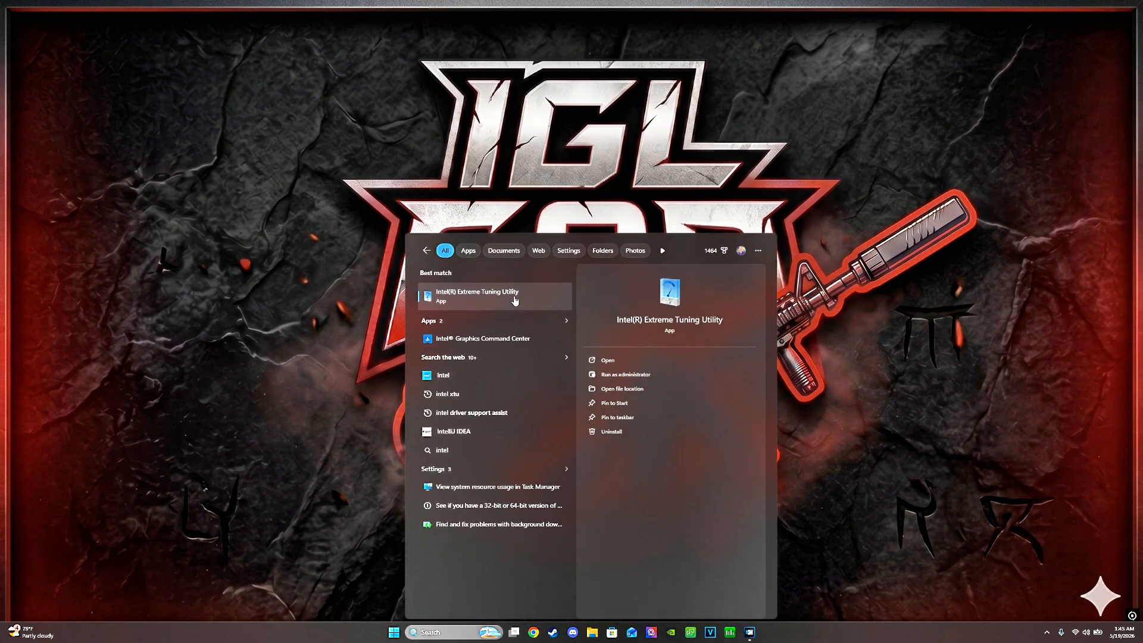
{"action": "left_click", "coordinate": [513, 296]}
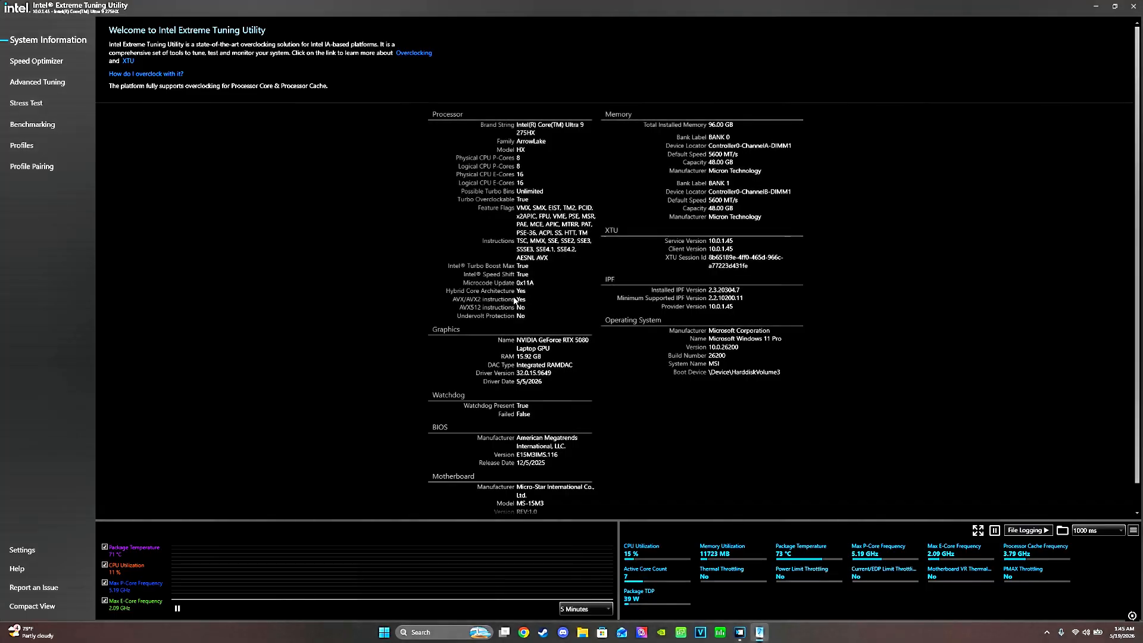
{"action": "left_click", "coordinate": [51, 126]}
{"action": "left_click", "coordinate": [143, 54]}
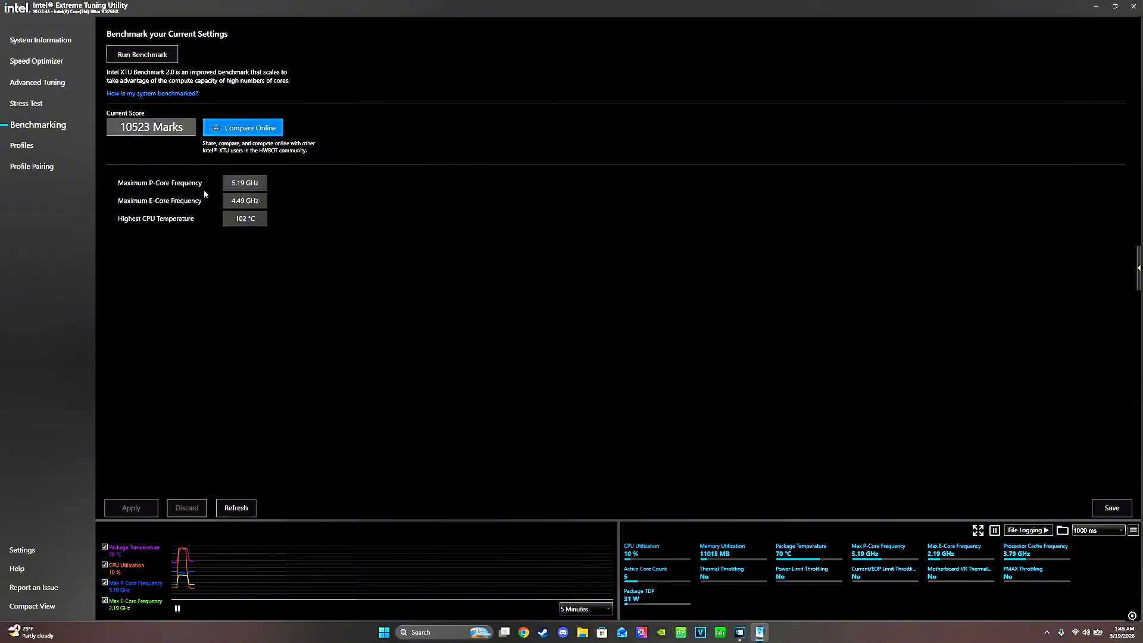
Step: Close the Intel Extreme Tuning Utility window and dismiss its notification
{"action": "left_click", "coordinate": [1135, 8]}
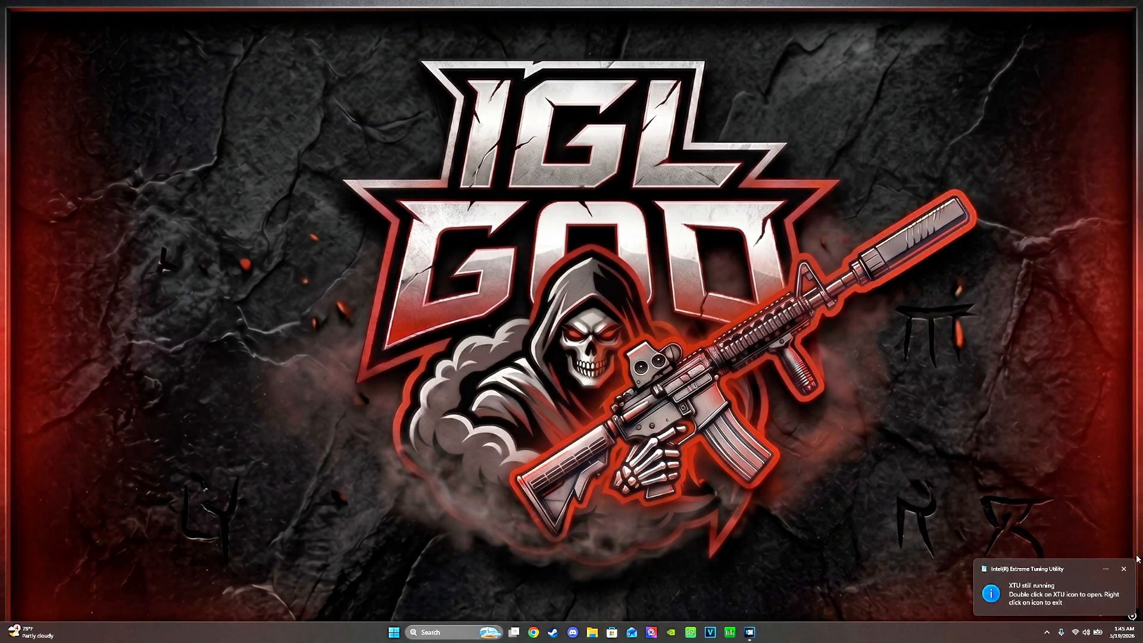
{"action": "left_click", "coordinate": [1125, 569]}
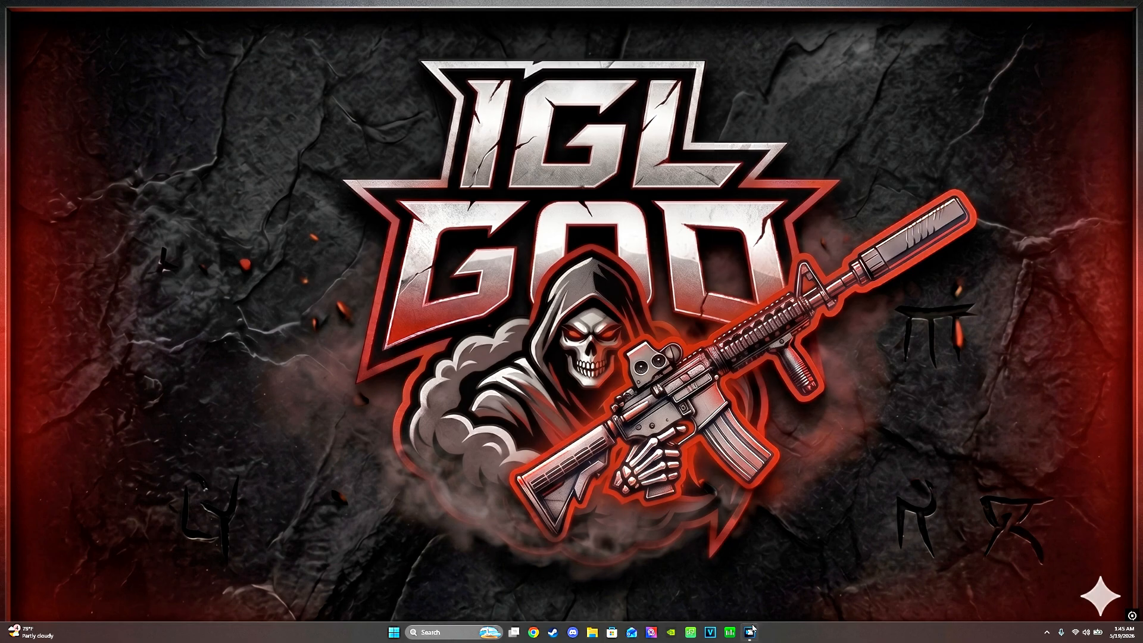
{"action": "mouse_move", "coordinate": [749, 636]}
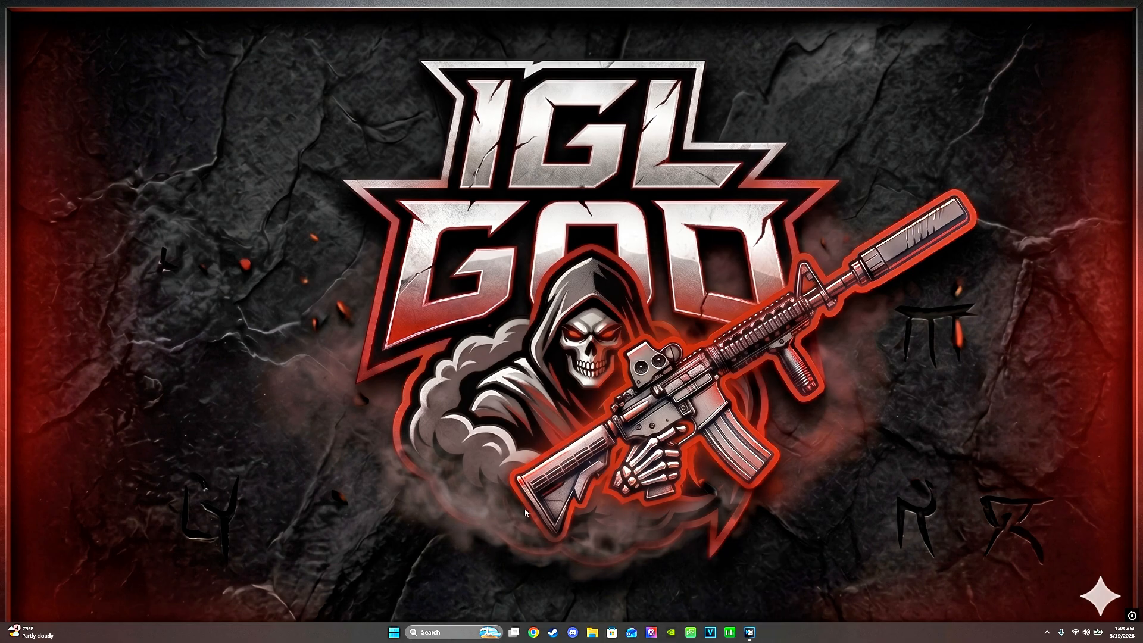